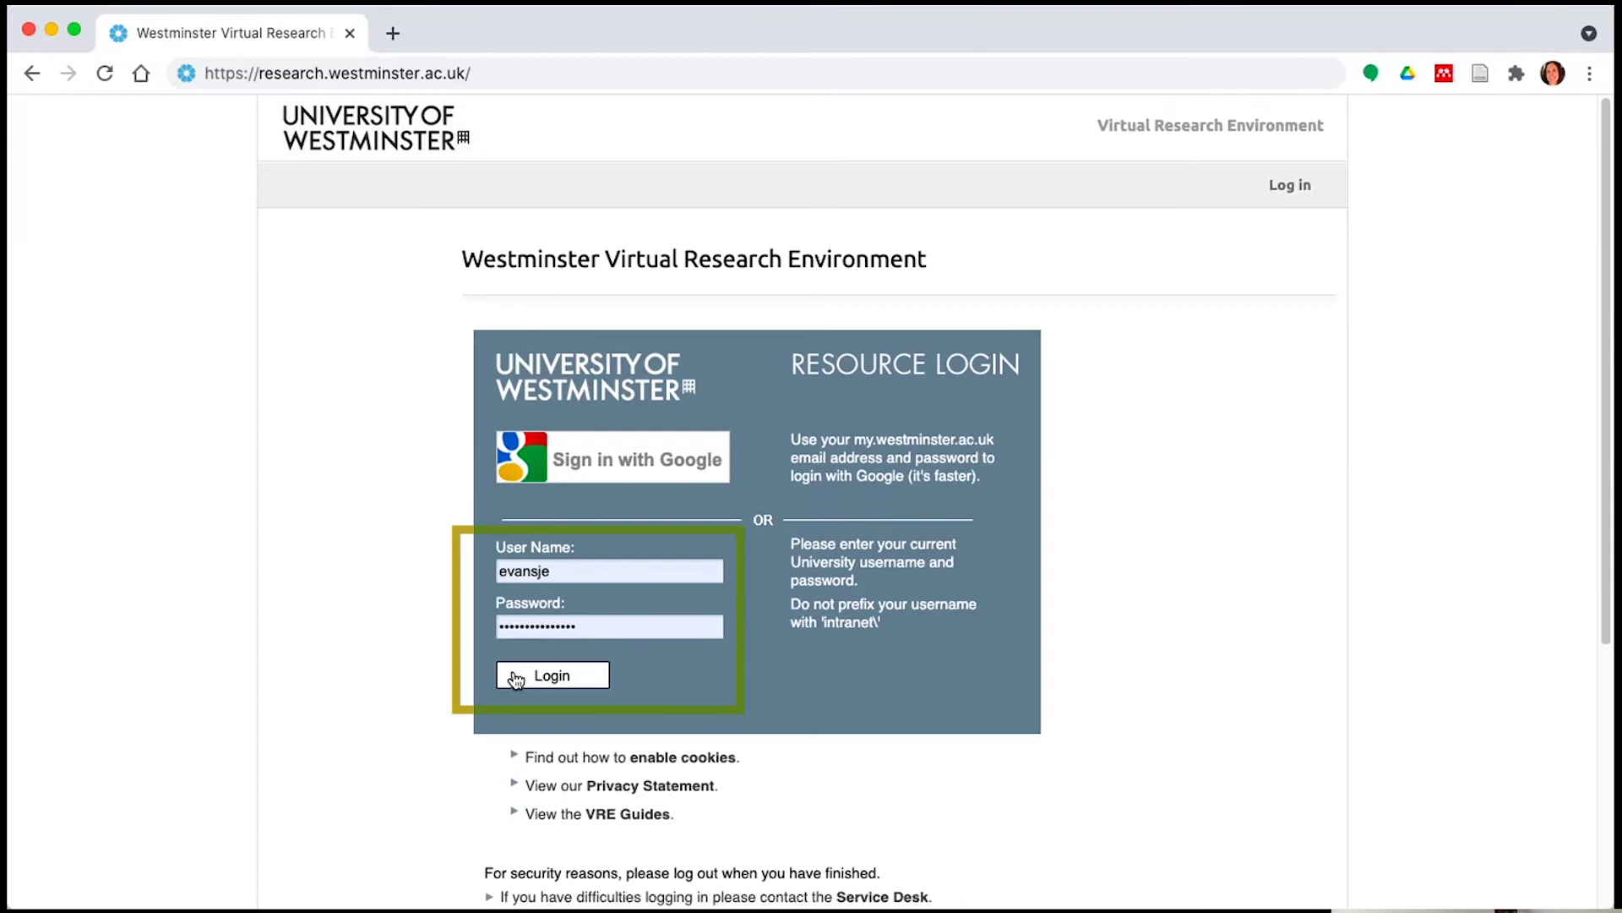
- Log in to the VRE and open your own researcher record
{"action": "left_click", "coordinate": [516, 677]}
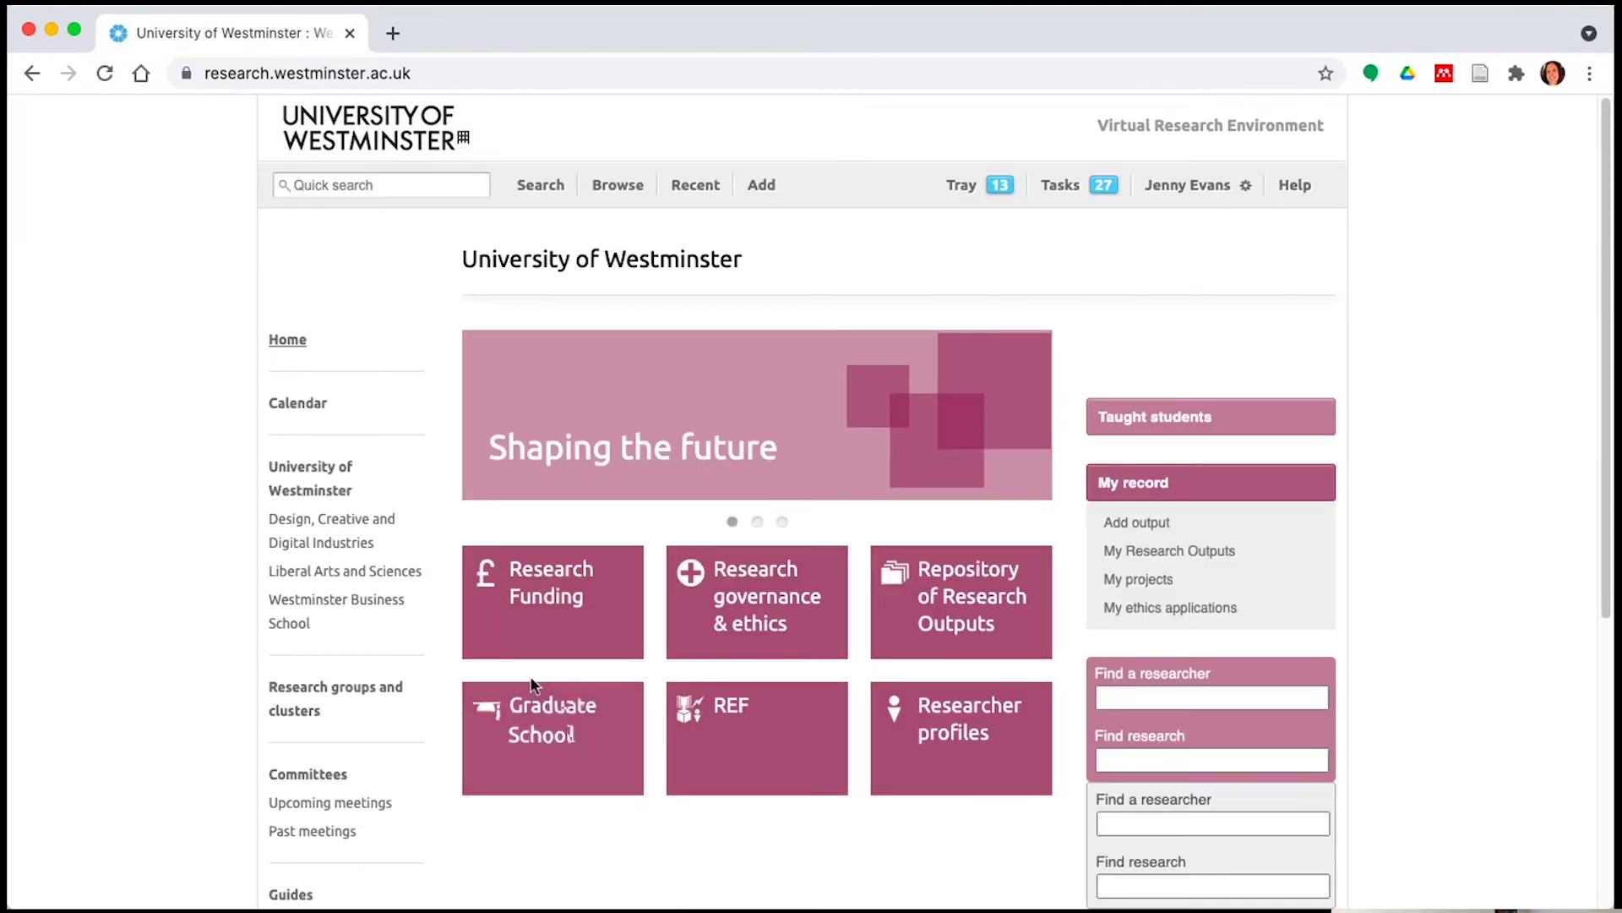
{"action": "left_click", "coordinate": [1227, 485]}
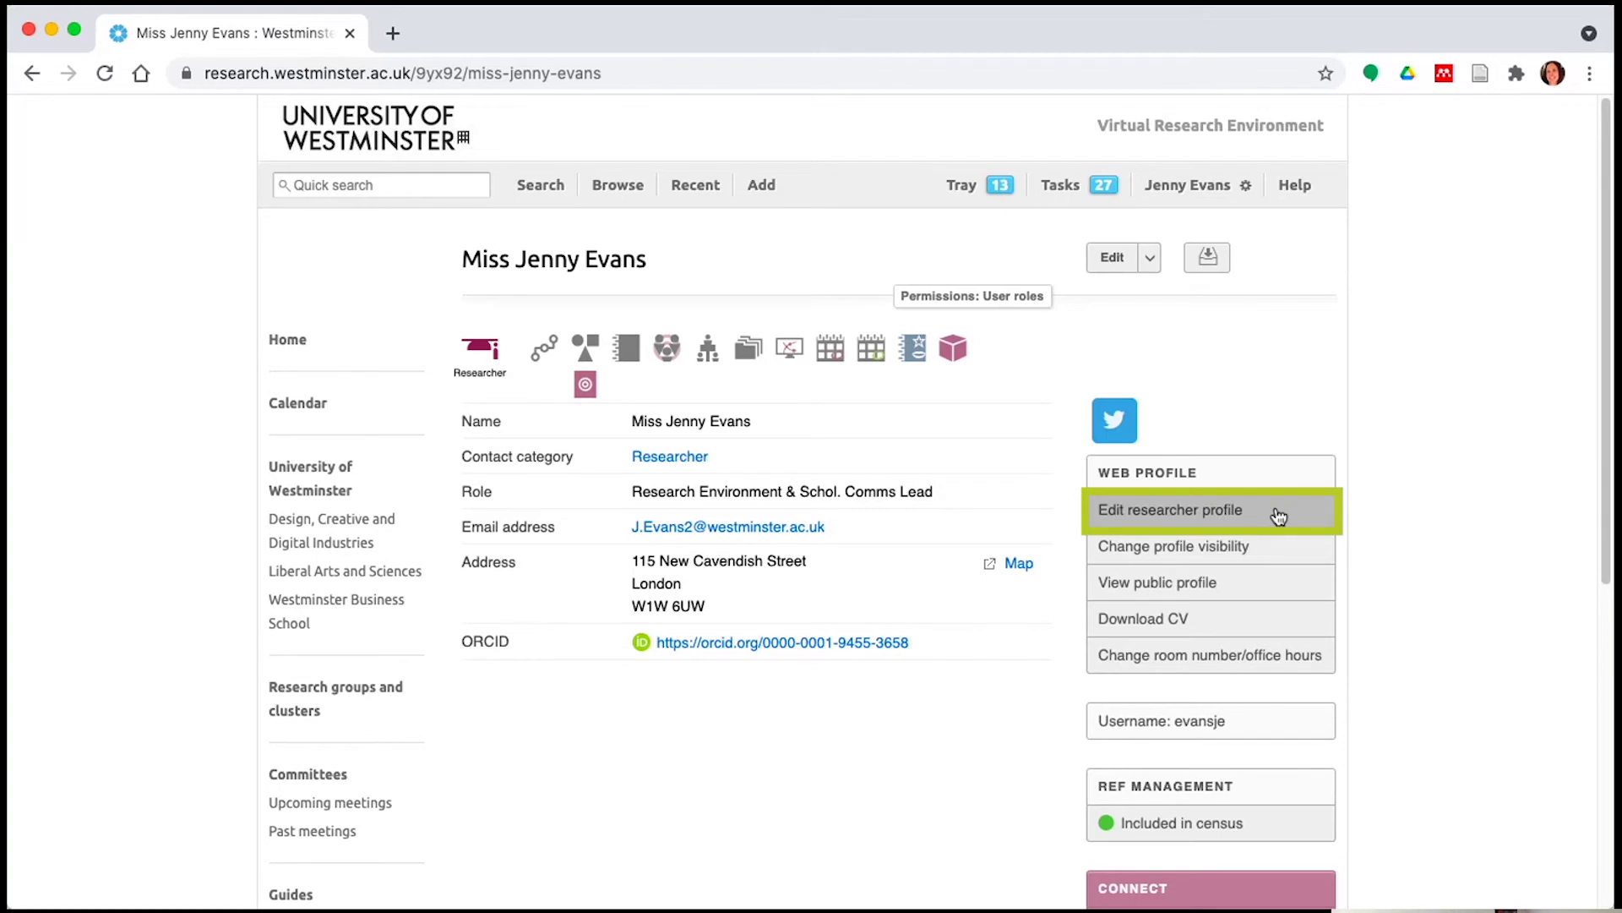
- Open the researcher profile editor and locate the Public and community engagement section
{"action": "left_click", "coordinate": [1278, 516]}
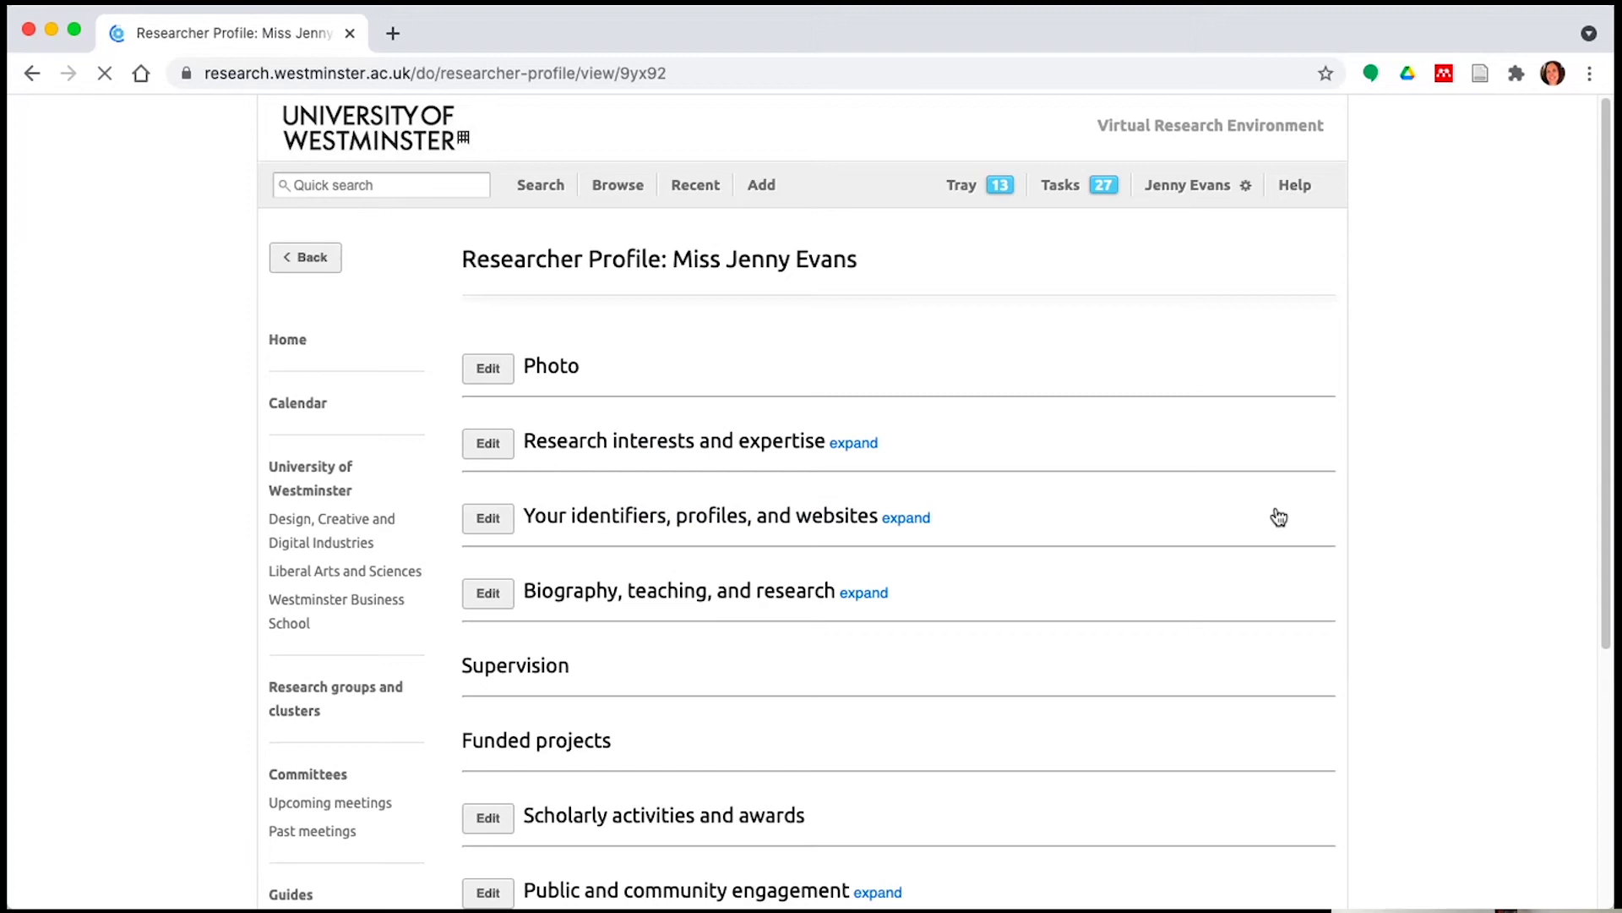
{"action": "scroll", "coordinate": [1278, 516], "scroll_direction": "down", "scroll_amount": 5}
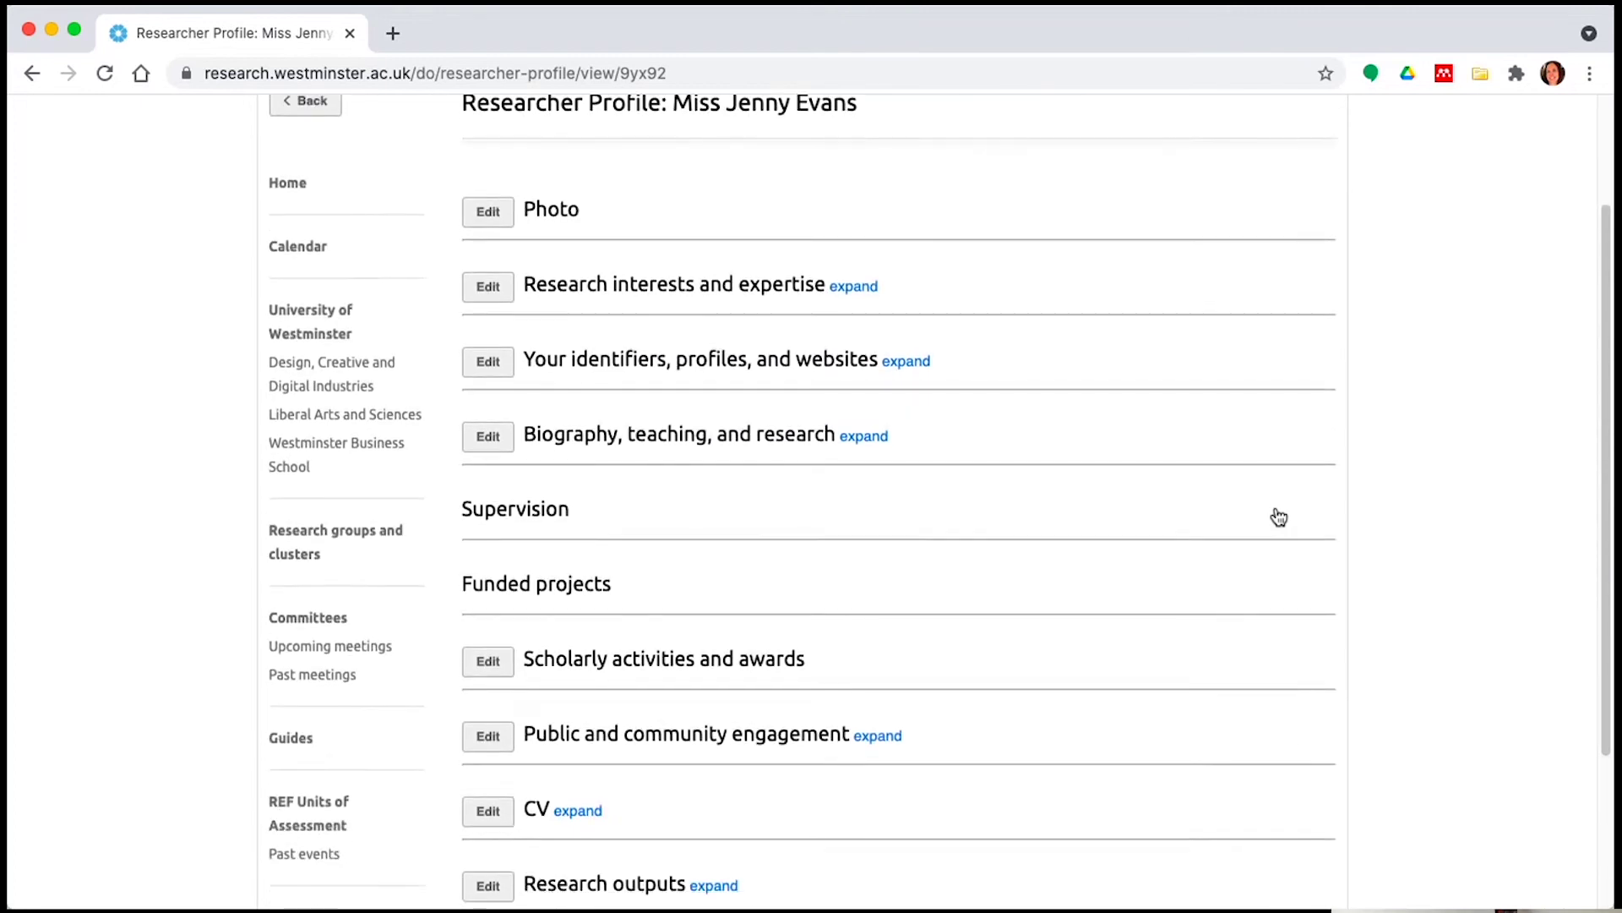
{"action": "scroll", "coordinate": [1278, 517], "scroll_direction": "up", "scroll_amount": 2}
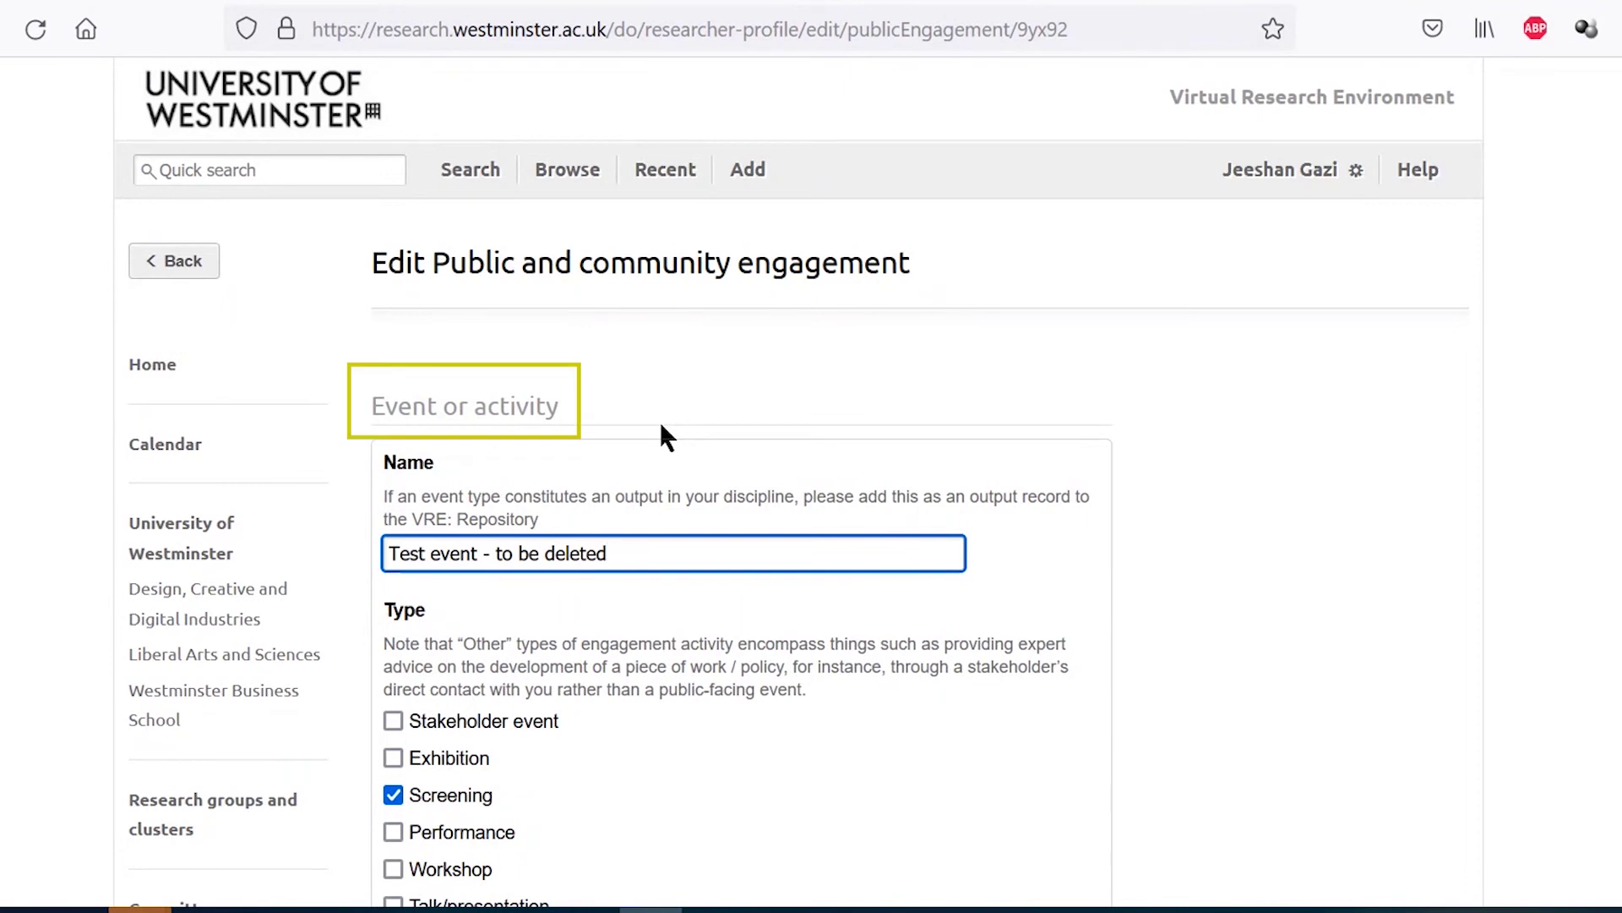
{"action": "scroll", "coordinate": [660, 423], "scroll_direction": "down", "scroll_amount": 5}
{"action": "scroll", "coordinate": [664, 401], "scroll_direction": "down", "scroll_amount": 10}
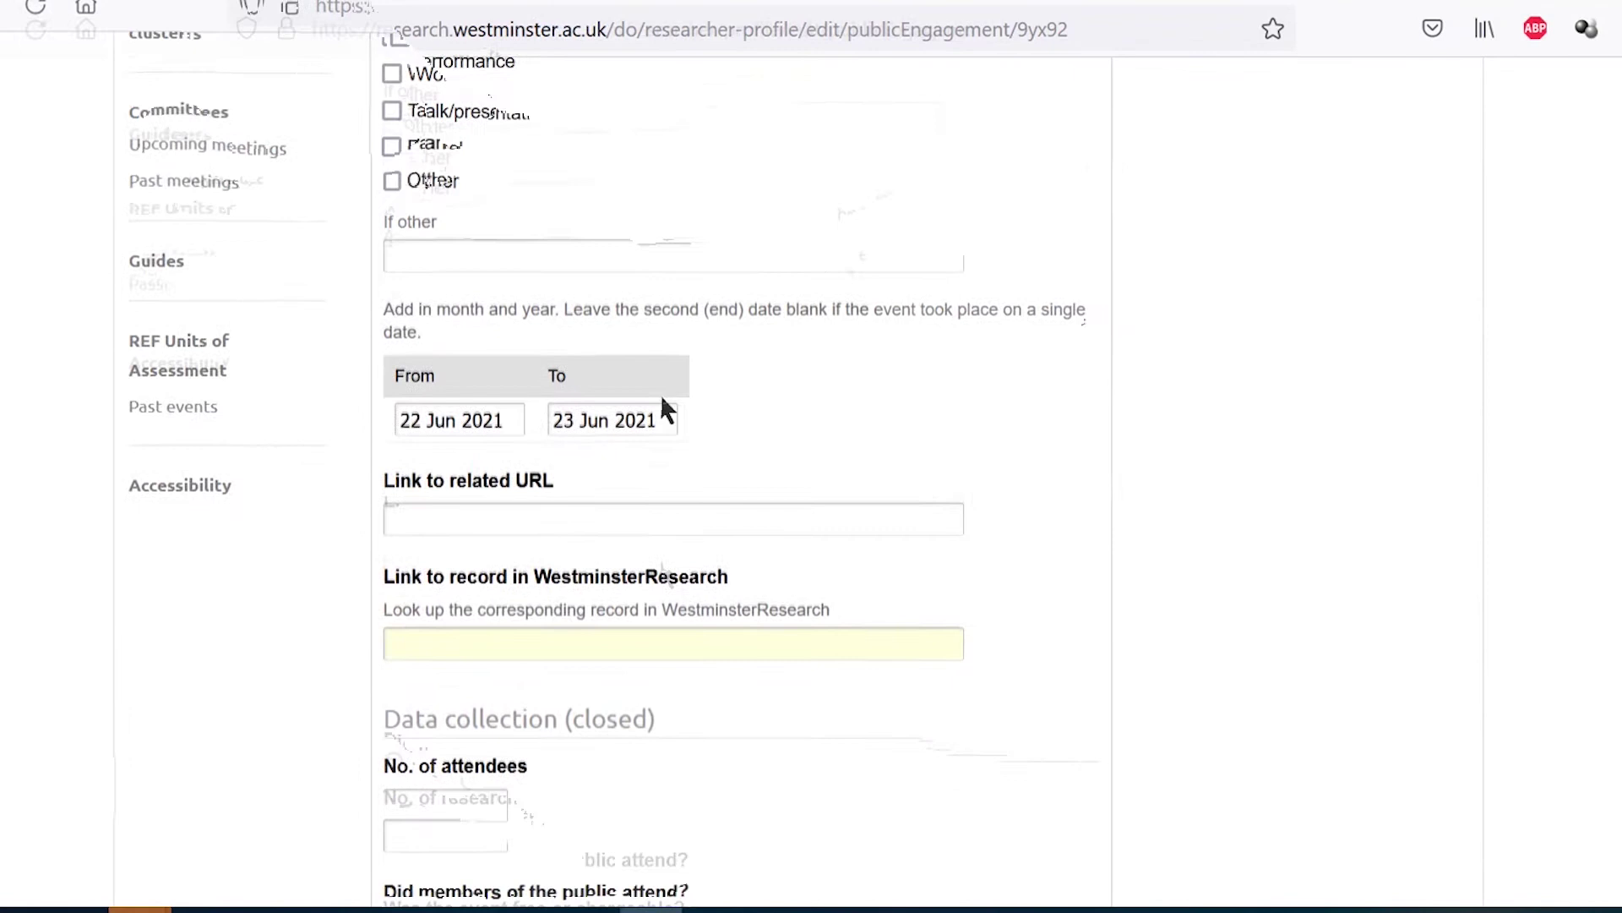
{"action": "scroll", "coordinate": [660, 422], "scroll_direction": "down", "scroll_amount": 7}
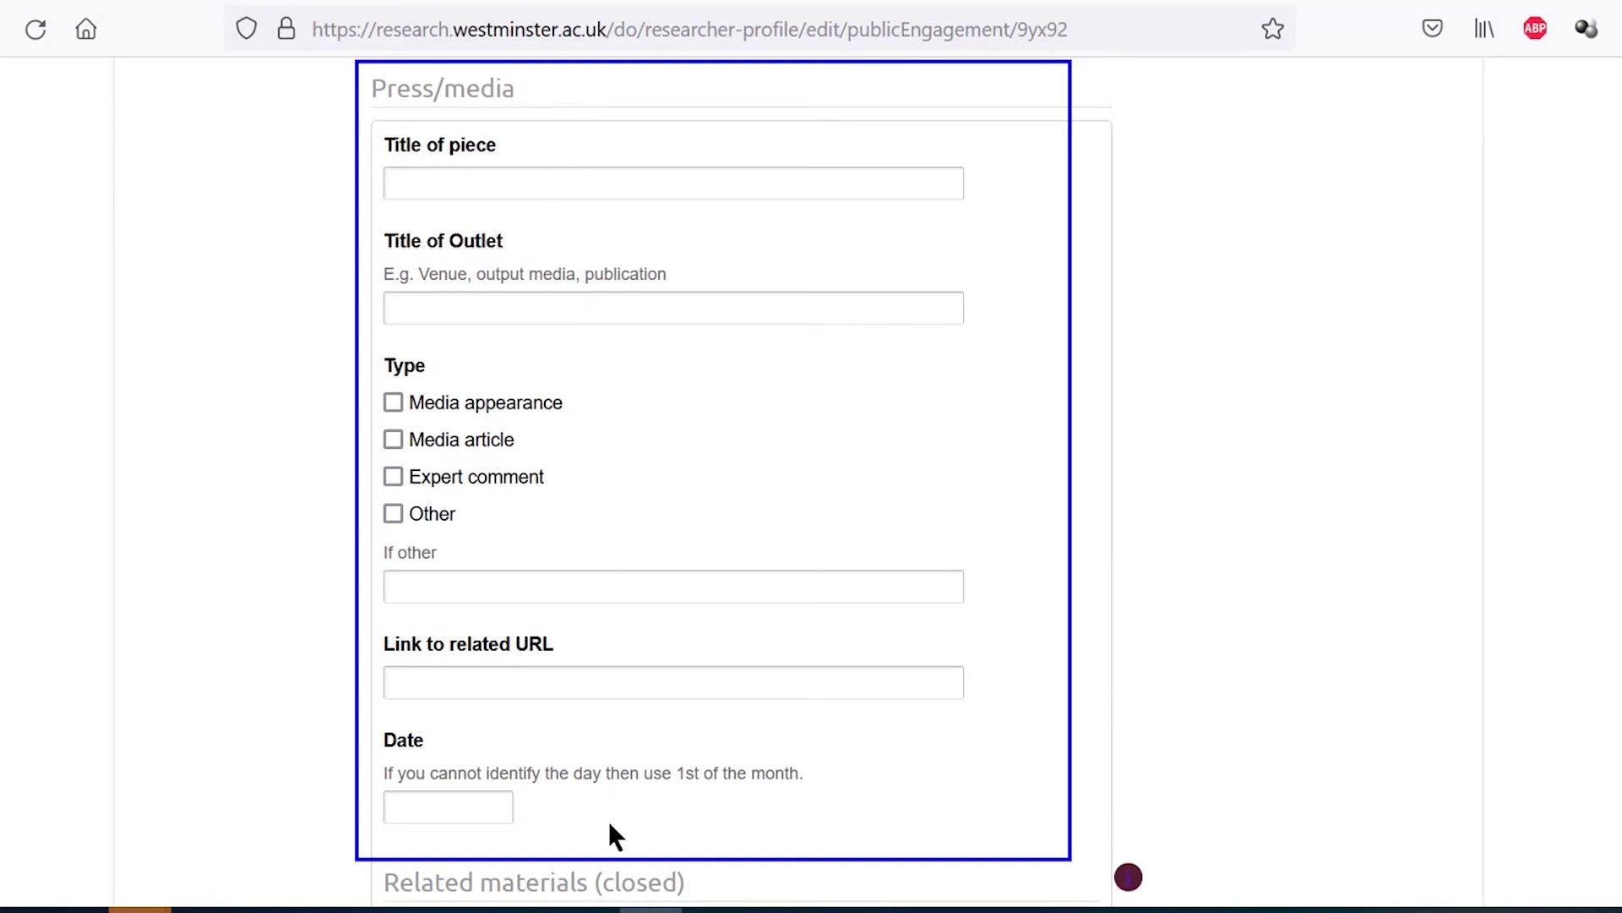
{"action": "scroll", "coordinate": [611, 832], "scroll_direction": "down", "scroll_amount": 7}
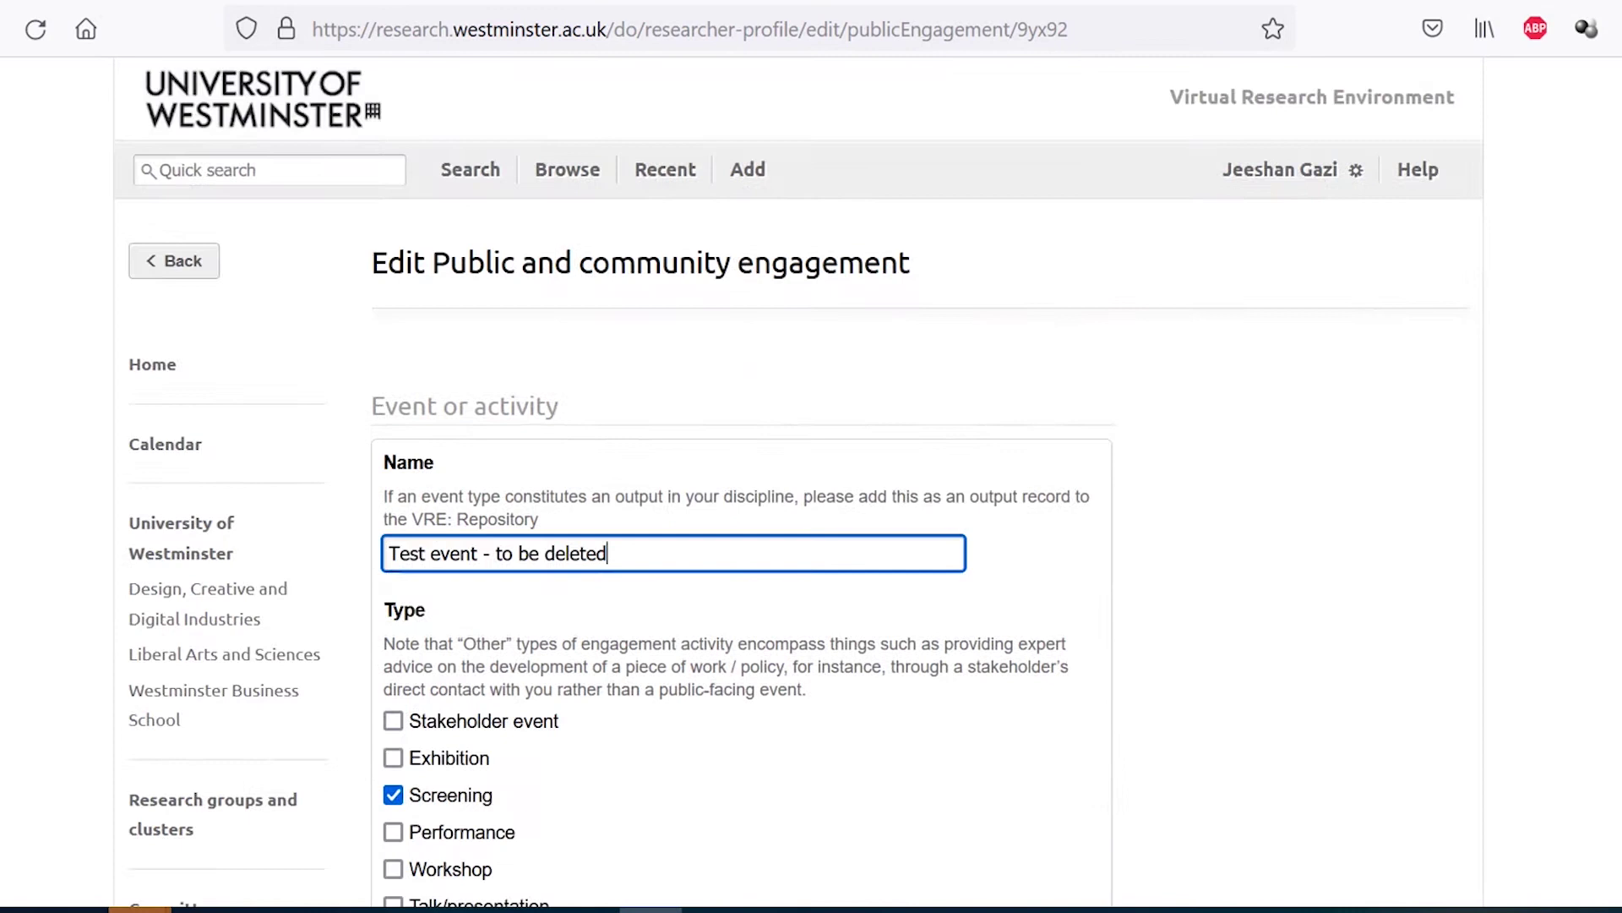
{"action": "scroll", "coordinate": [1275, 347], "scroll_direction": "down", "scroll_amount": 4}
{"action": "scroll", "coordinate": [1231, 397], "scroll_direction": "up", "scroll_amount": 1}
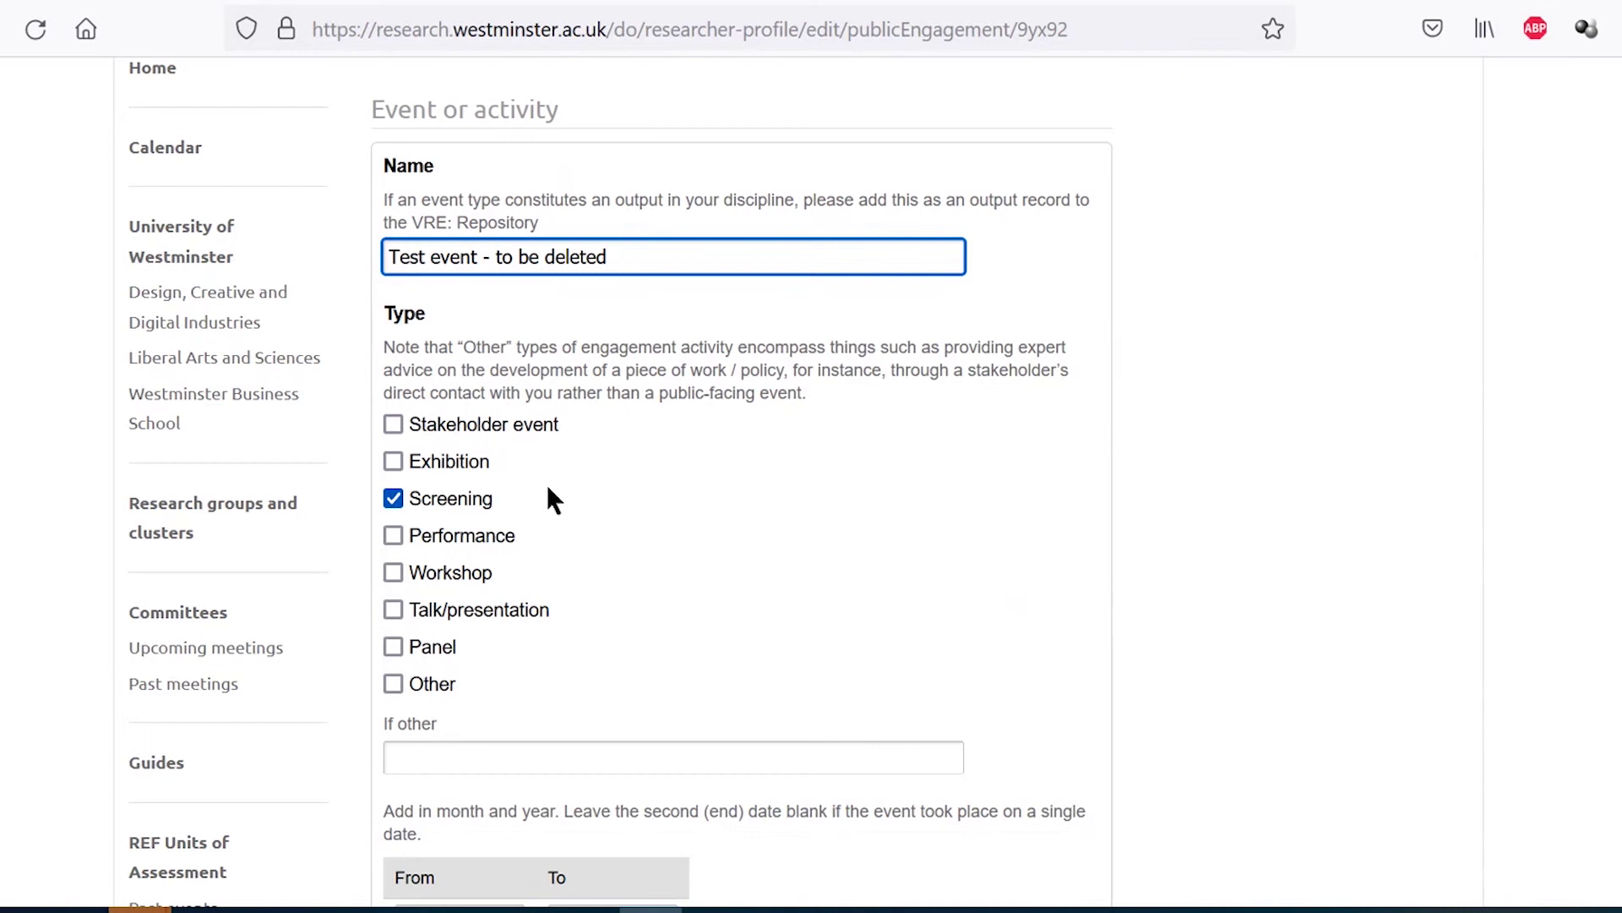
- Switch the engagement type from Screening to Other, described as 'Expert advice'
{"action": "left_click", "coordinate": [394, 684]}
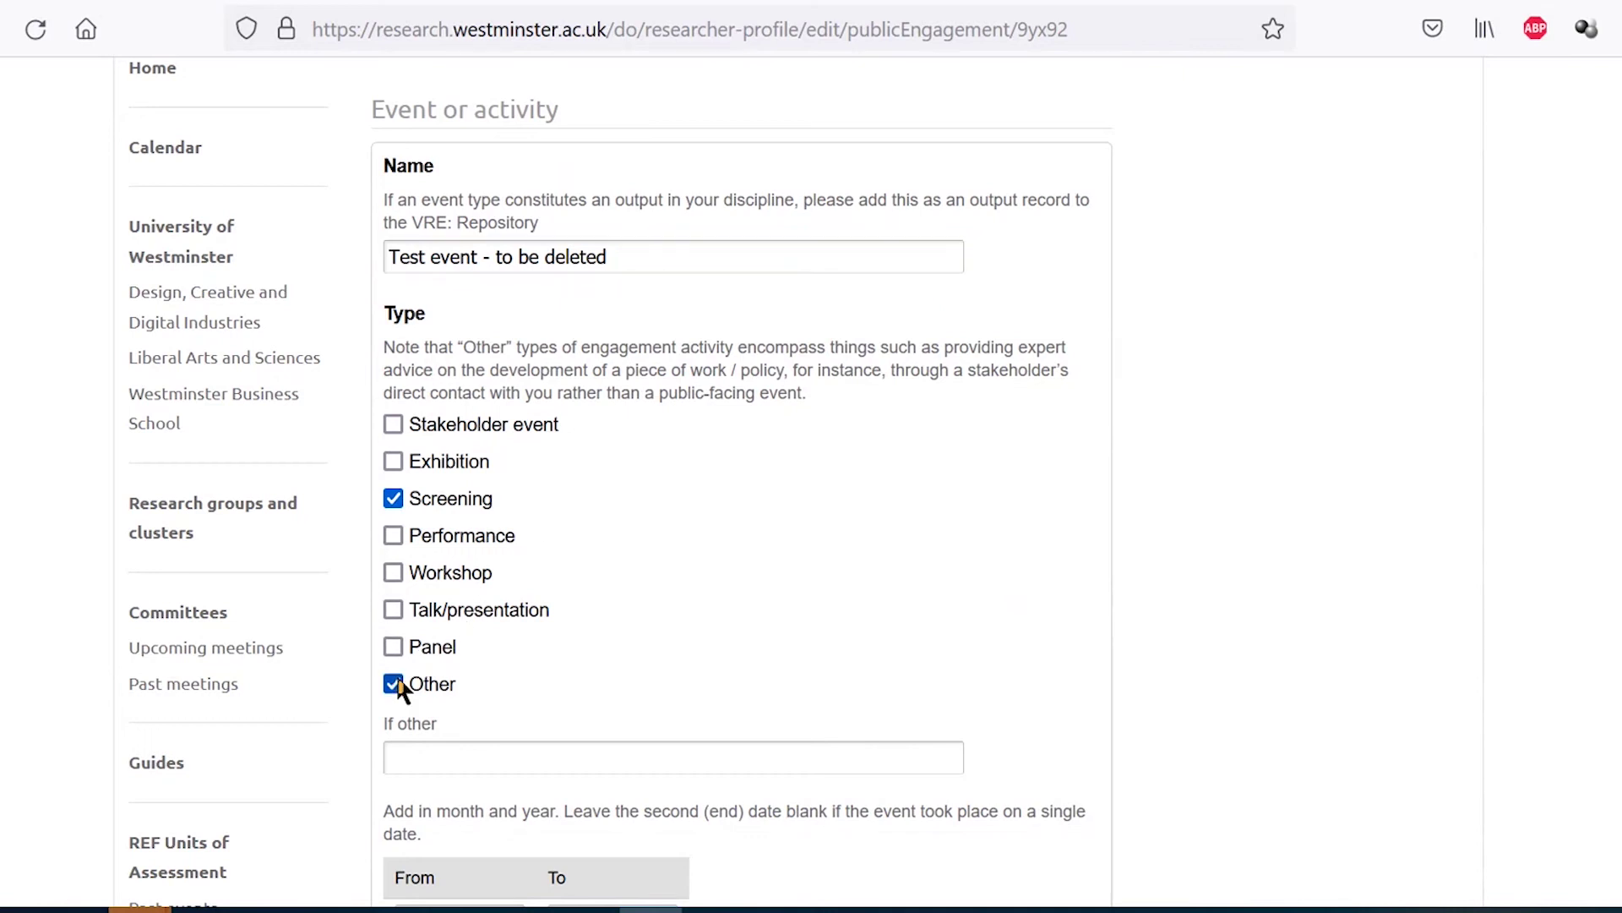
{"action": "left_click", "coordinate": [394, 499]}
{"action": "left_click", "coordinate": [424, 760]}
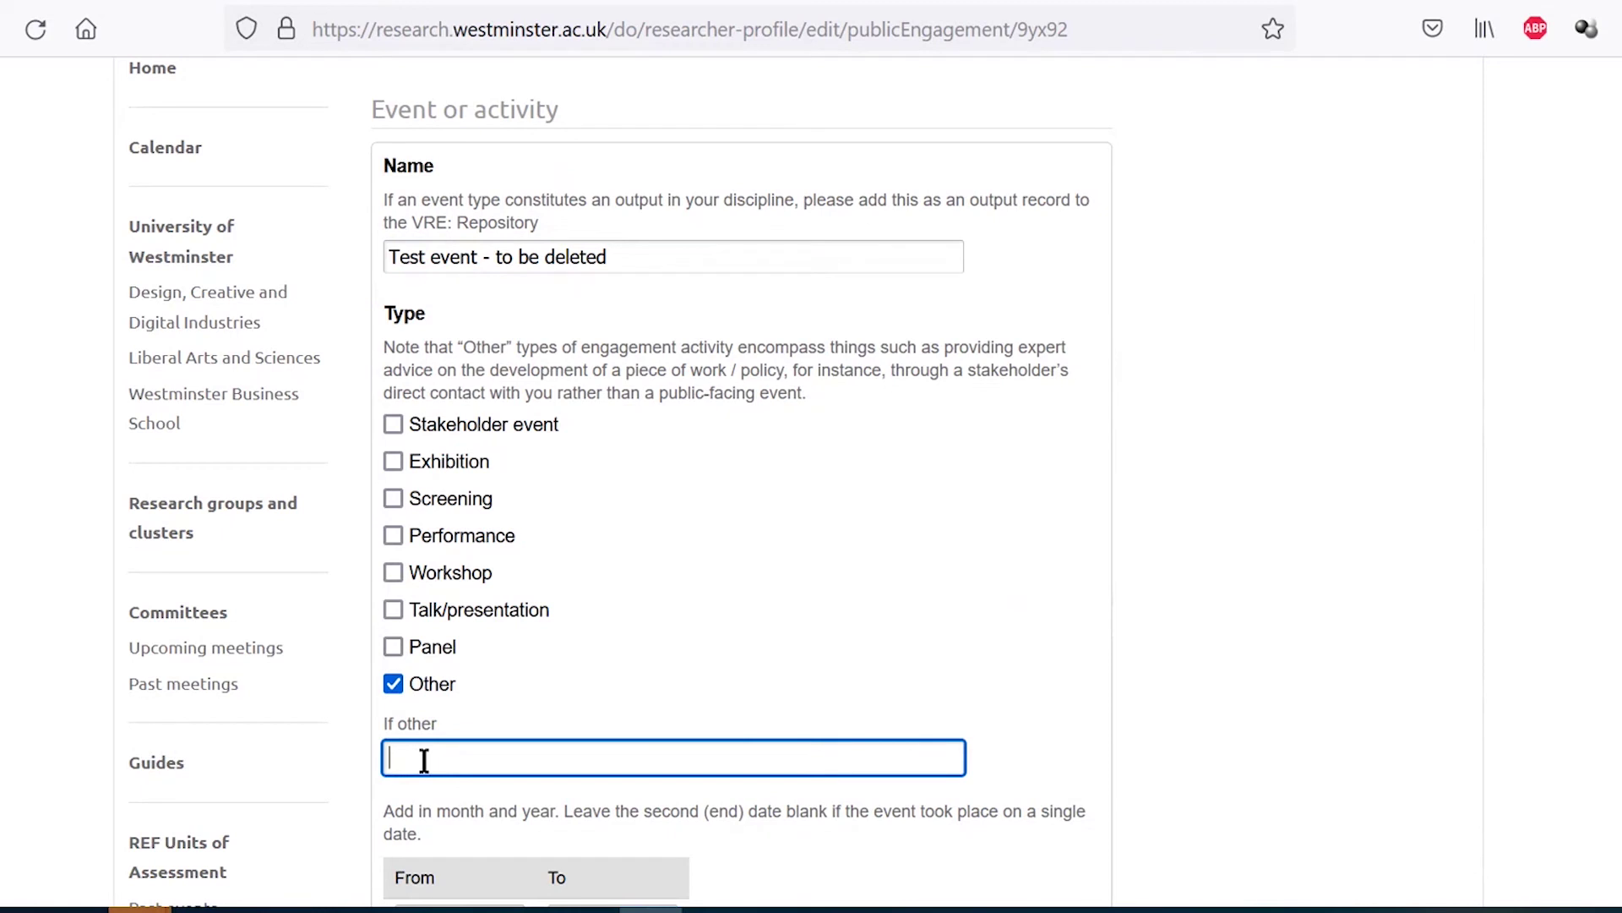
{"action": "type", "text": "Expert advice"}
{"action": "left_click", "coordinate": [647, 258]}
- Replace the test event name with 'Expert advice to a stakeholder regarding climate change'
{"action": "left_click_drag", "start_coordinate": [647, 258], "coordinate": [279, 260]}
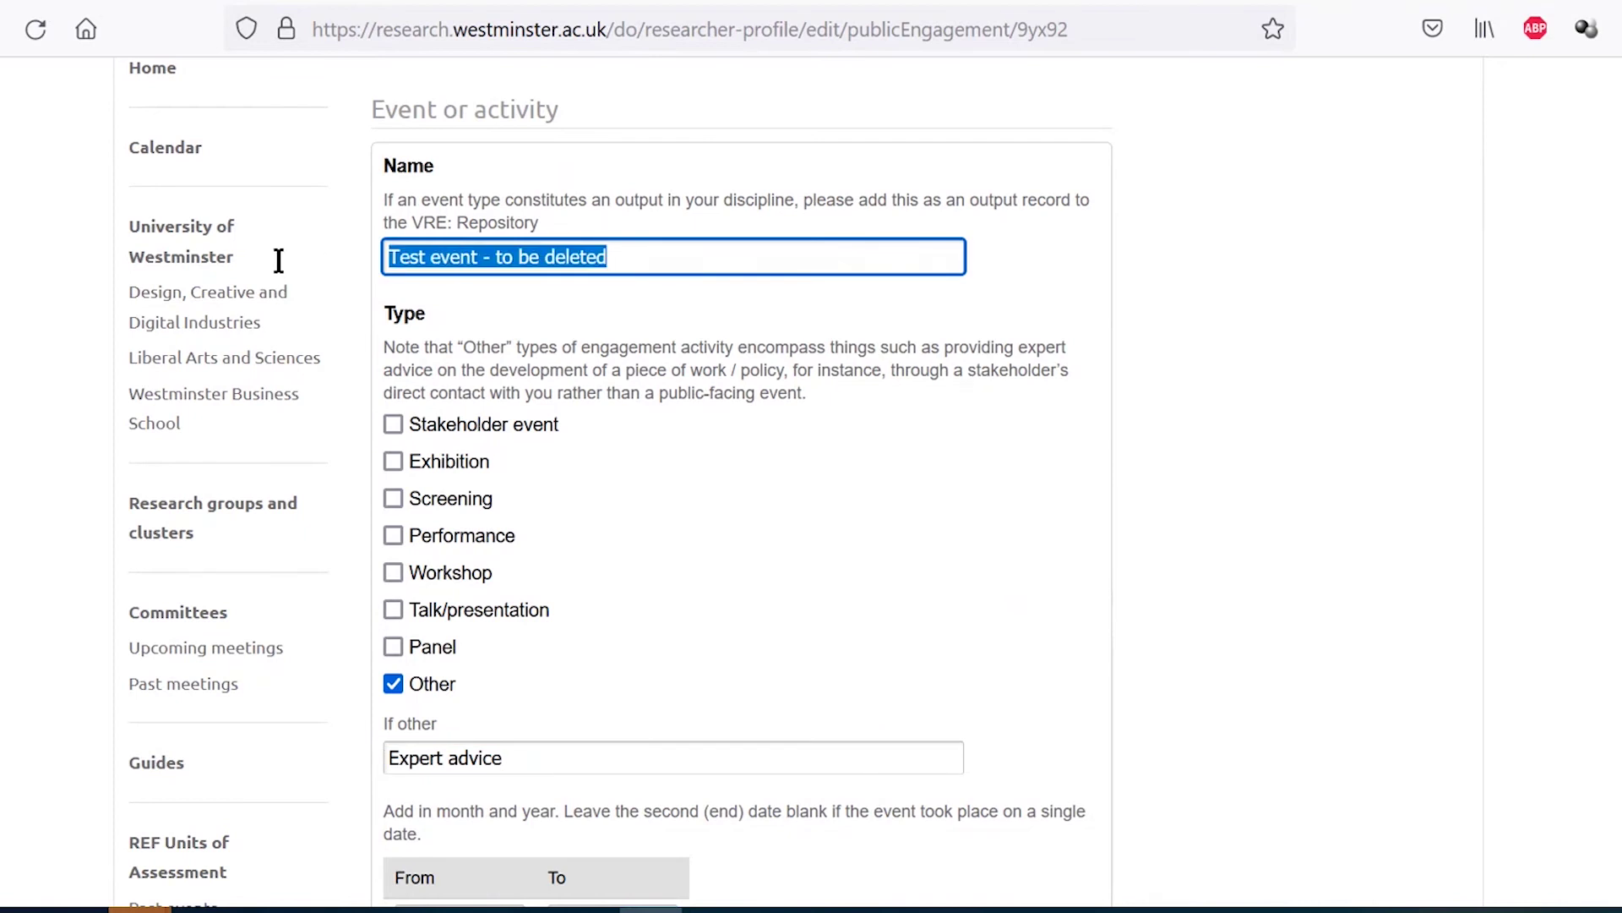
{"action": "type", "text": "E"}
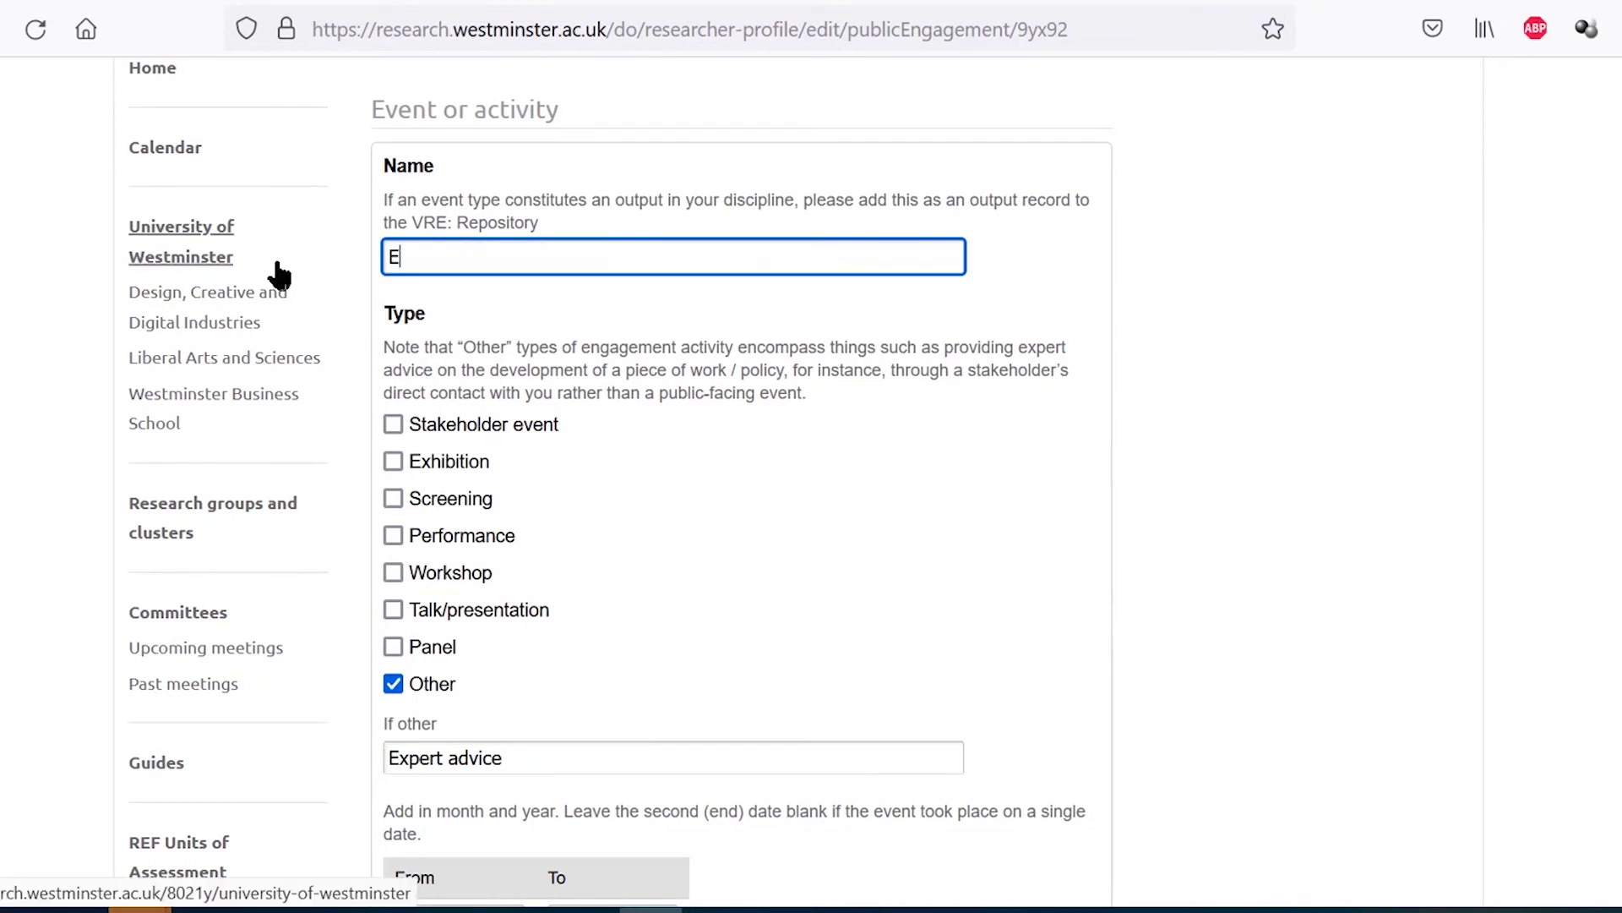
{"action": "type", "text": "xpert advice to a stakeholder regard"}
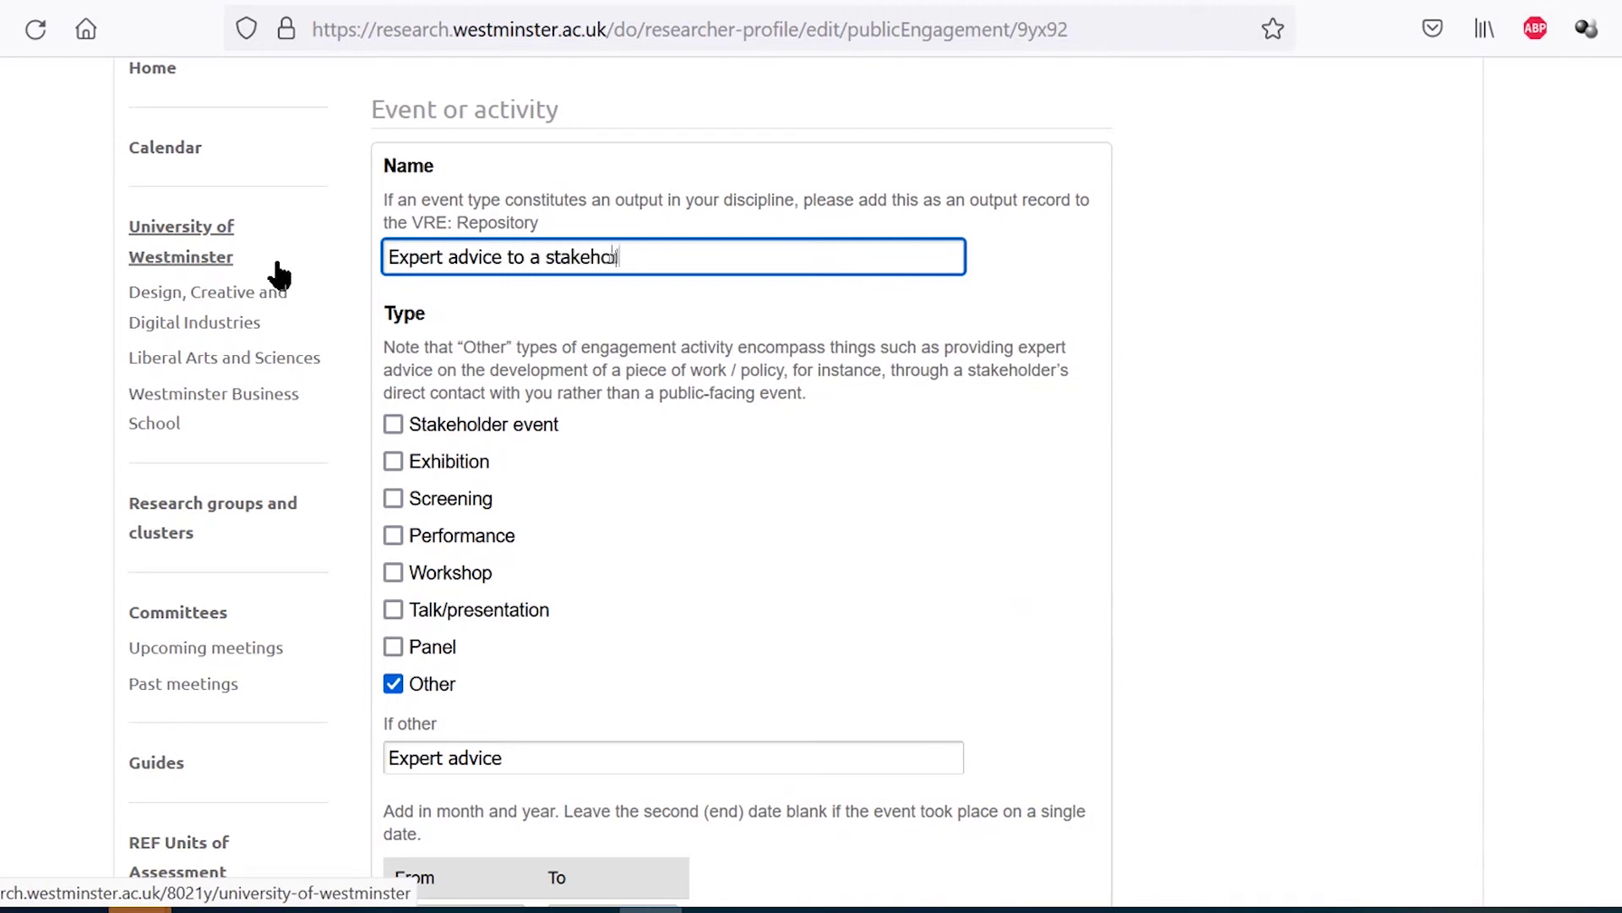
{"action": "type", "text": "ing c"}
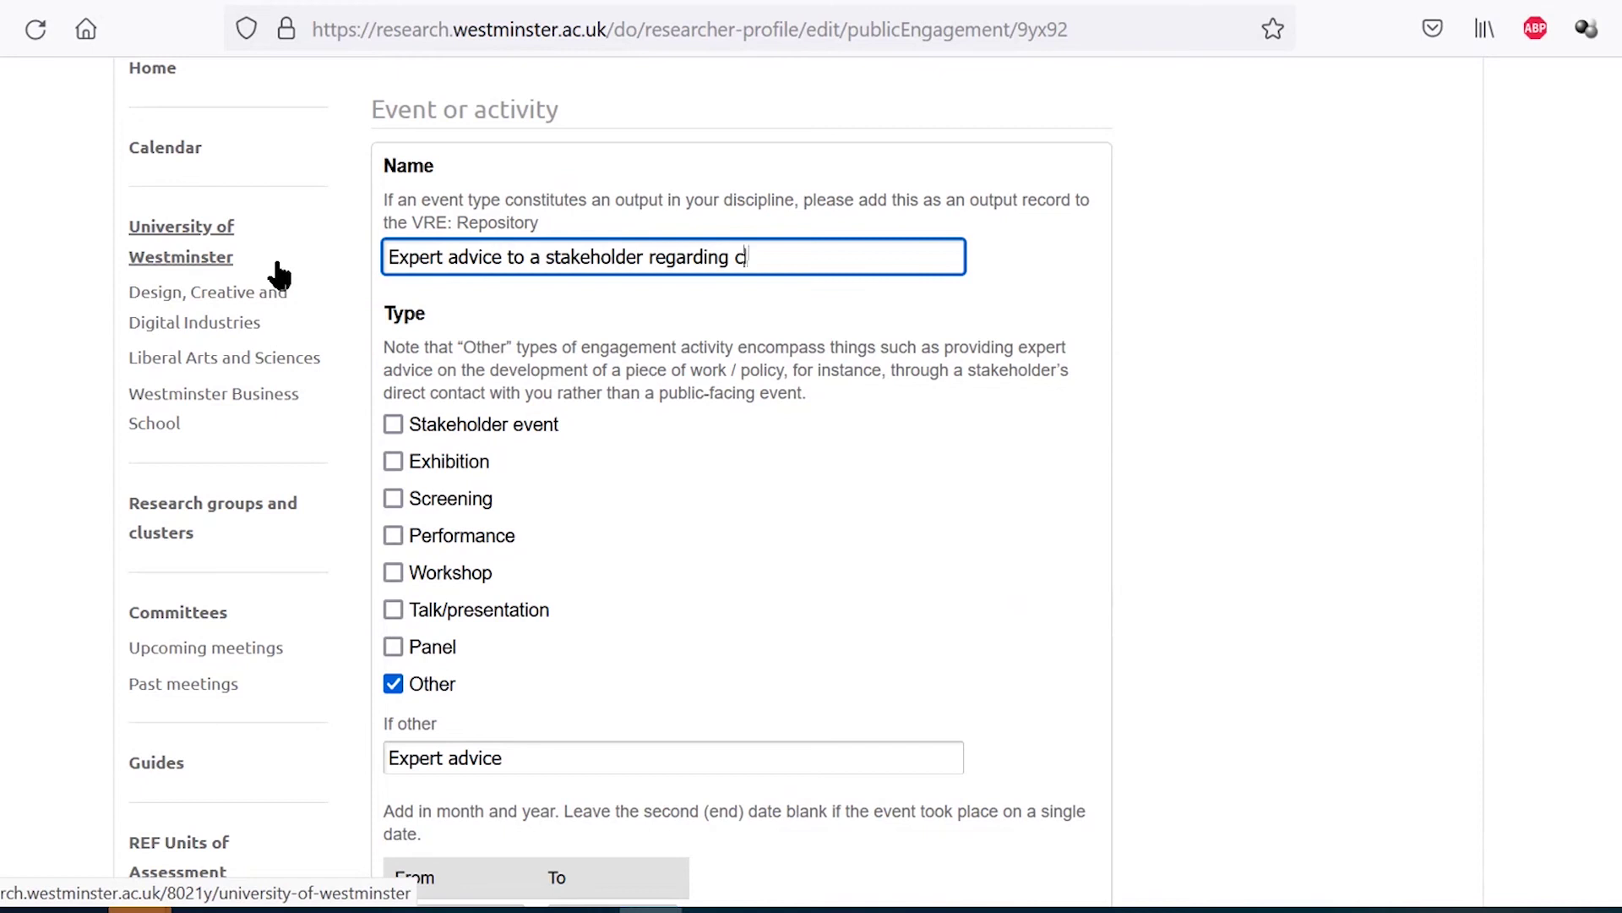
{"action": "type", "text": "limate change"}
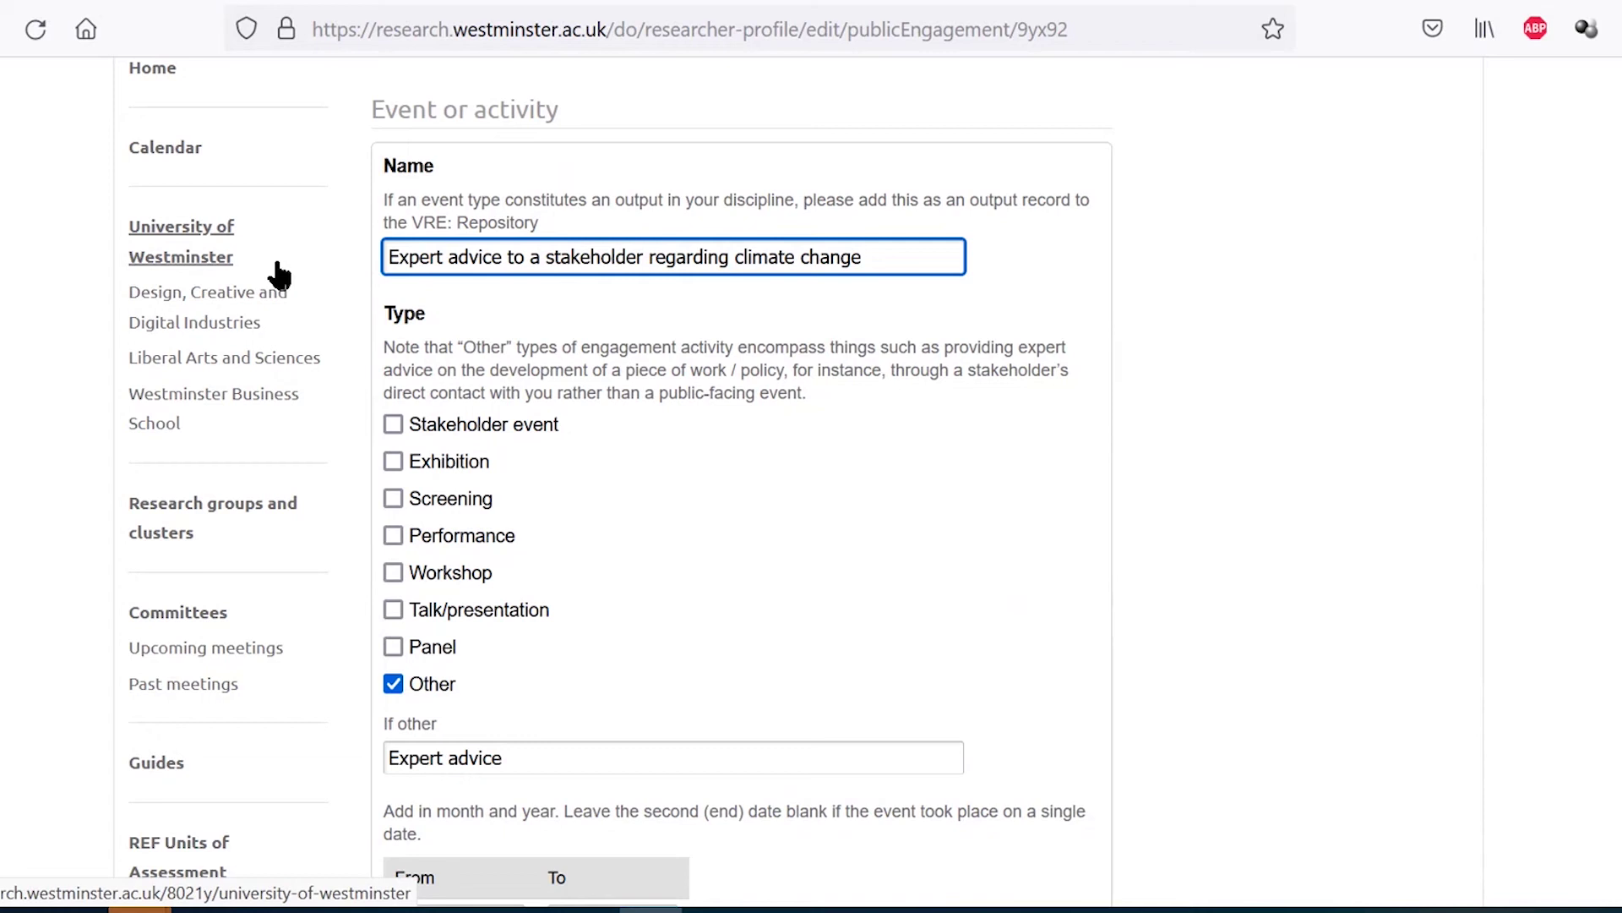
- Confirm the event dates remain 22 Jun 2021 to 23 Jun 2021
{"action": "scroll", "coordinate": [279, 272], "scroll_direction": "down", "scroll_amount": 5}
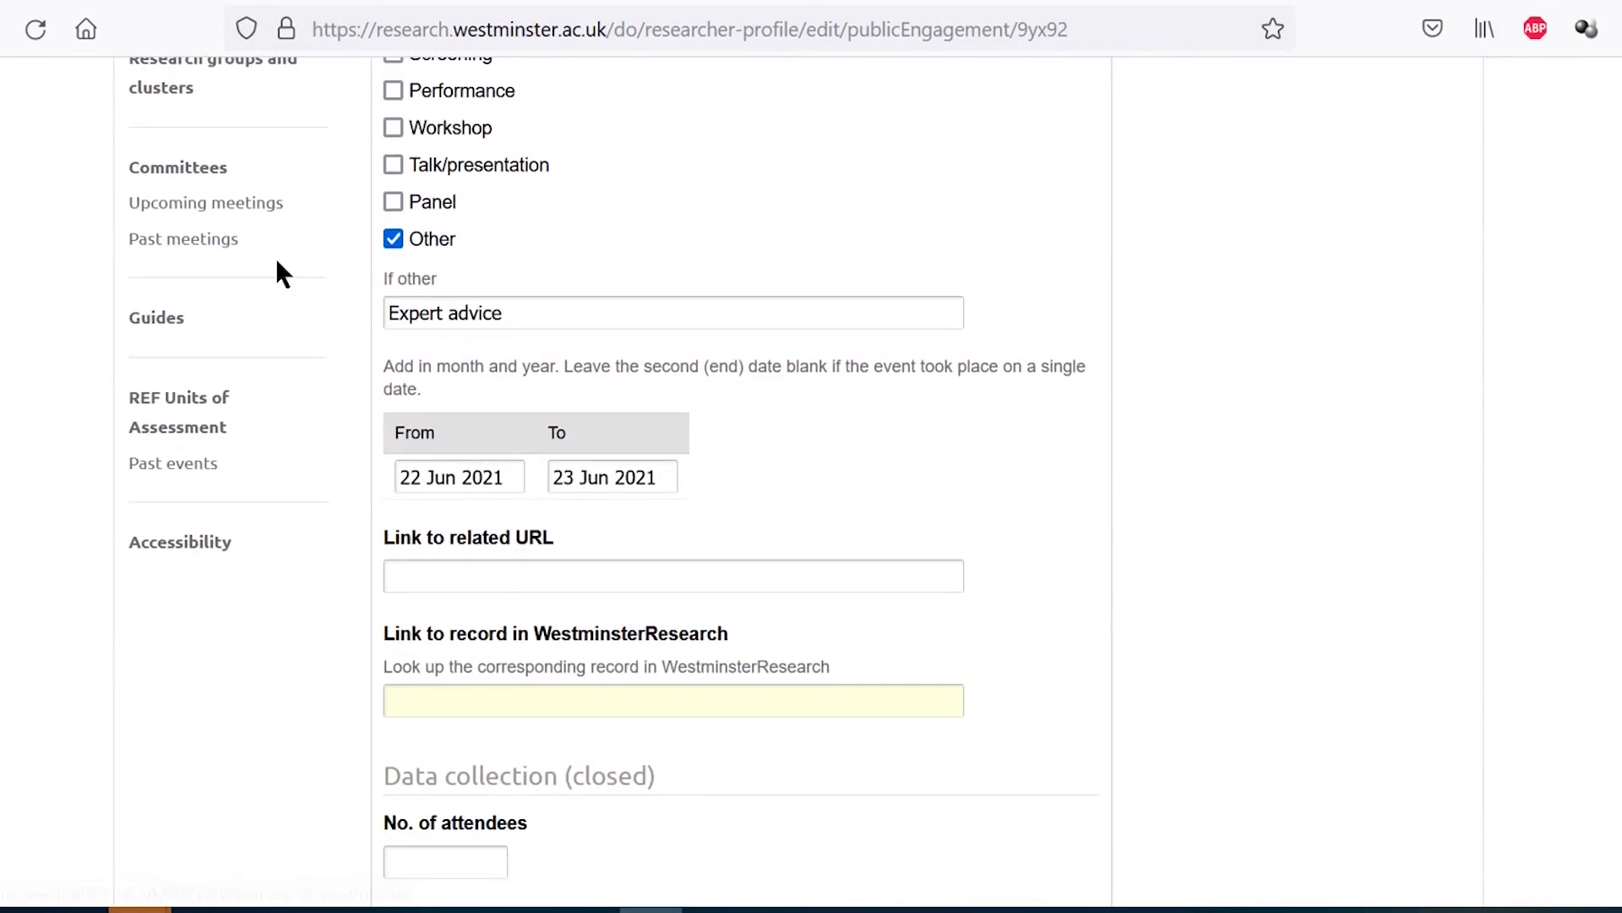
{"action": "left_click", "coordinate": [461, 482]}
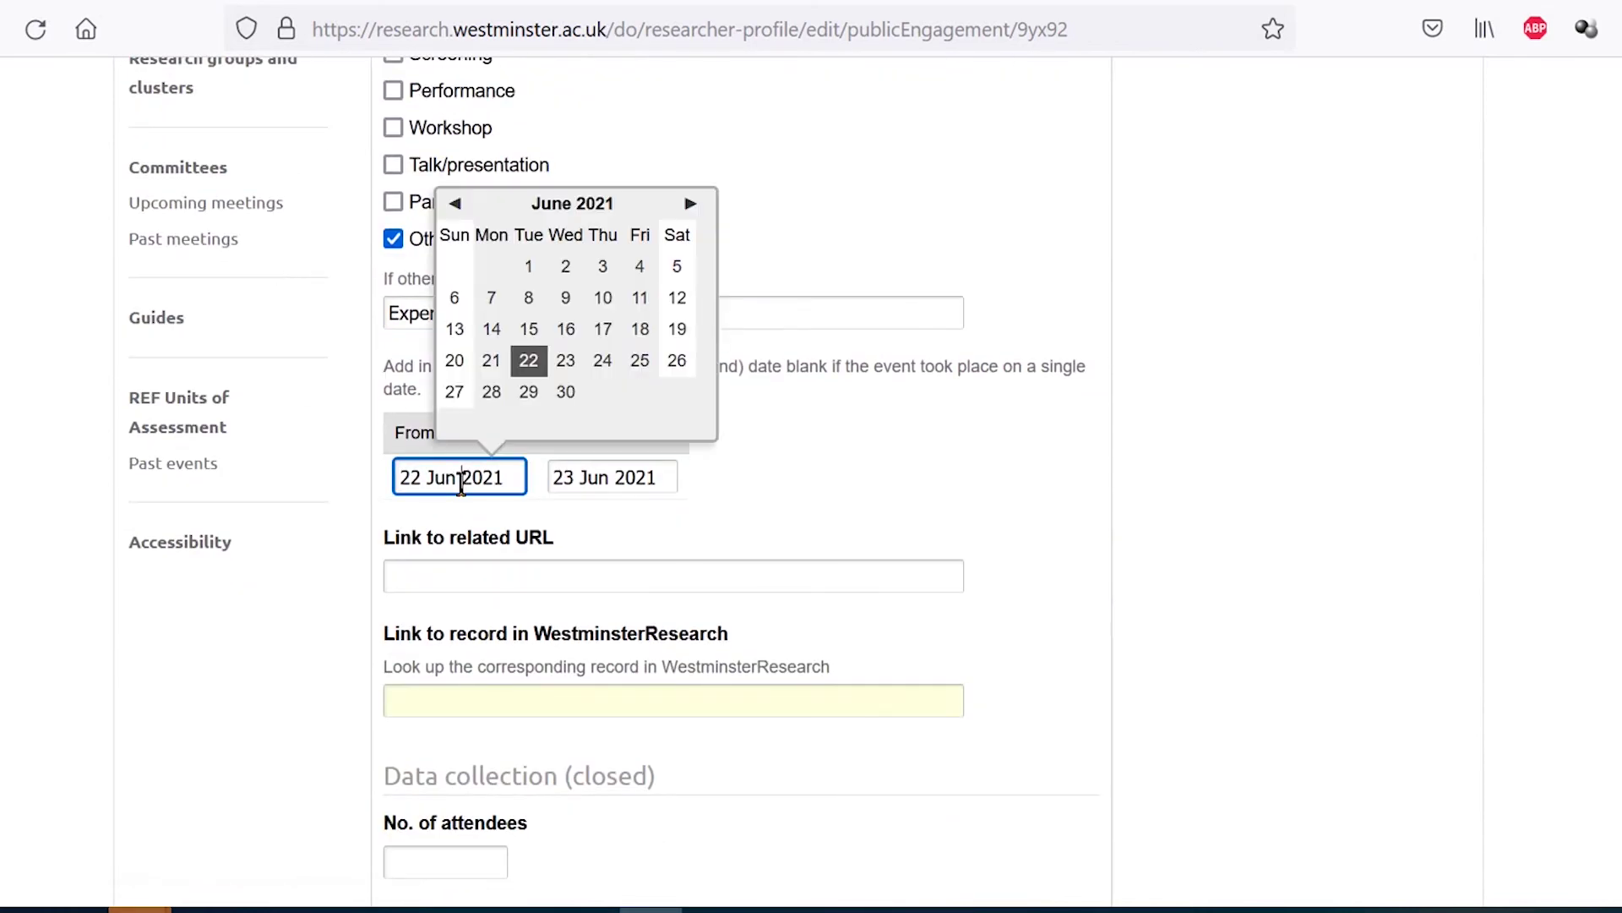
{"action": "left_click", "coordinate": [620, 478]}
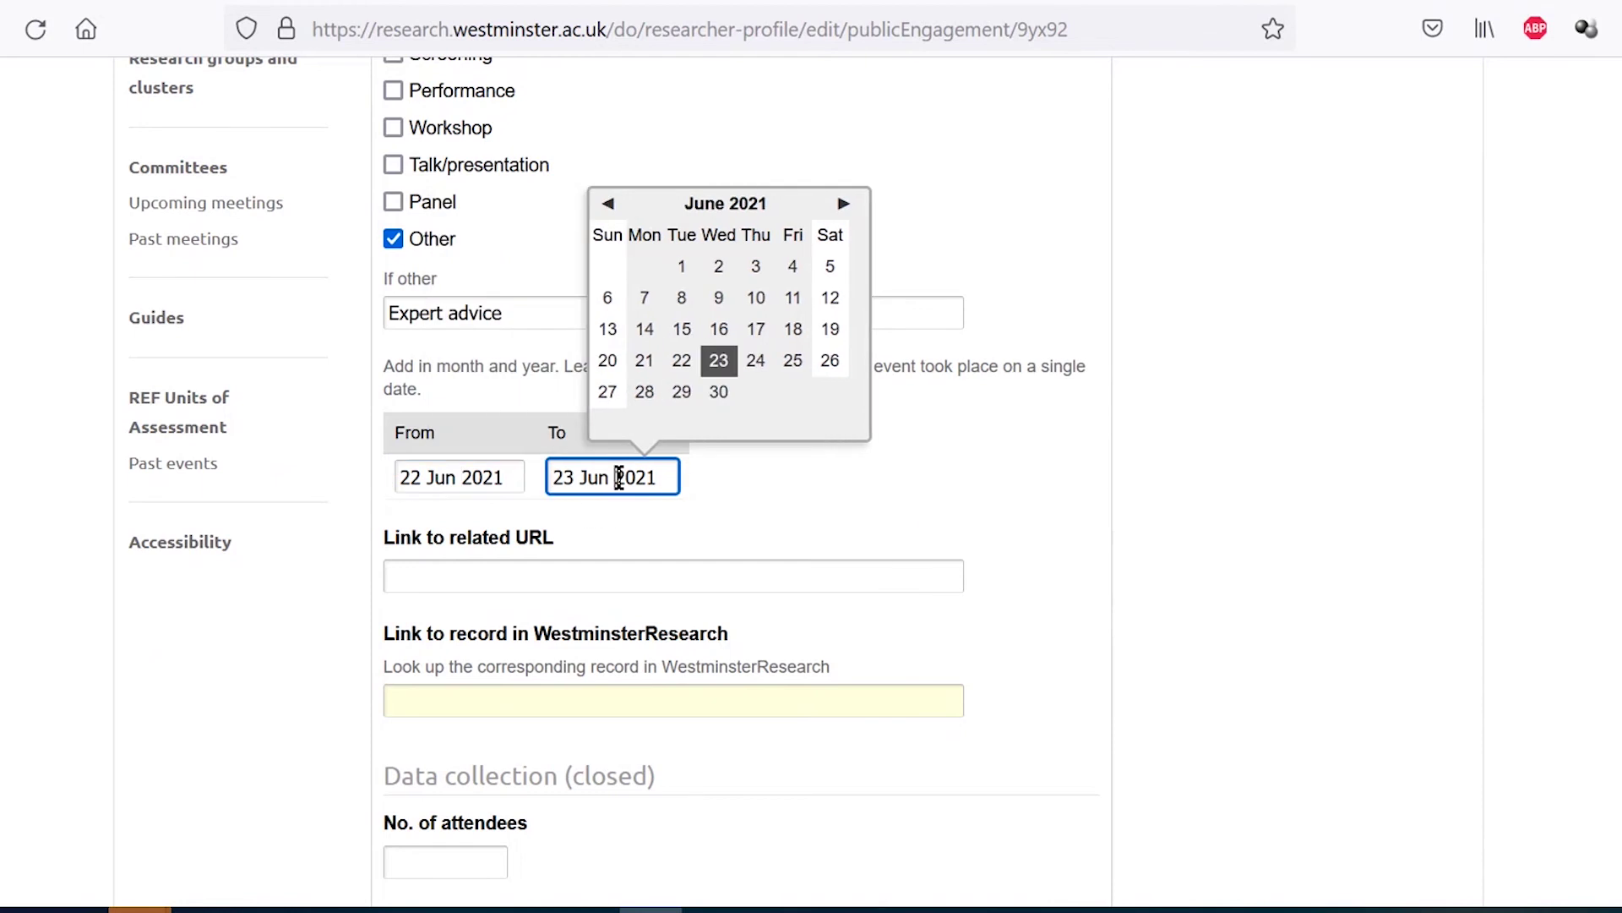
{"action": "left_click", "coordinate": [715, 499]}
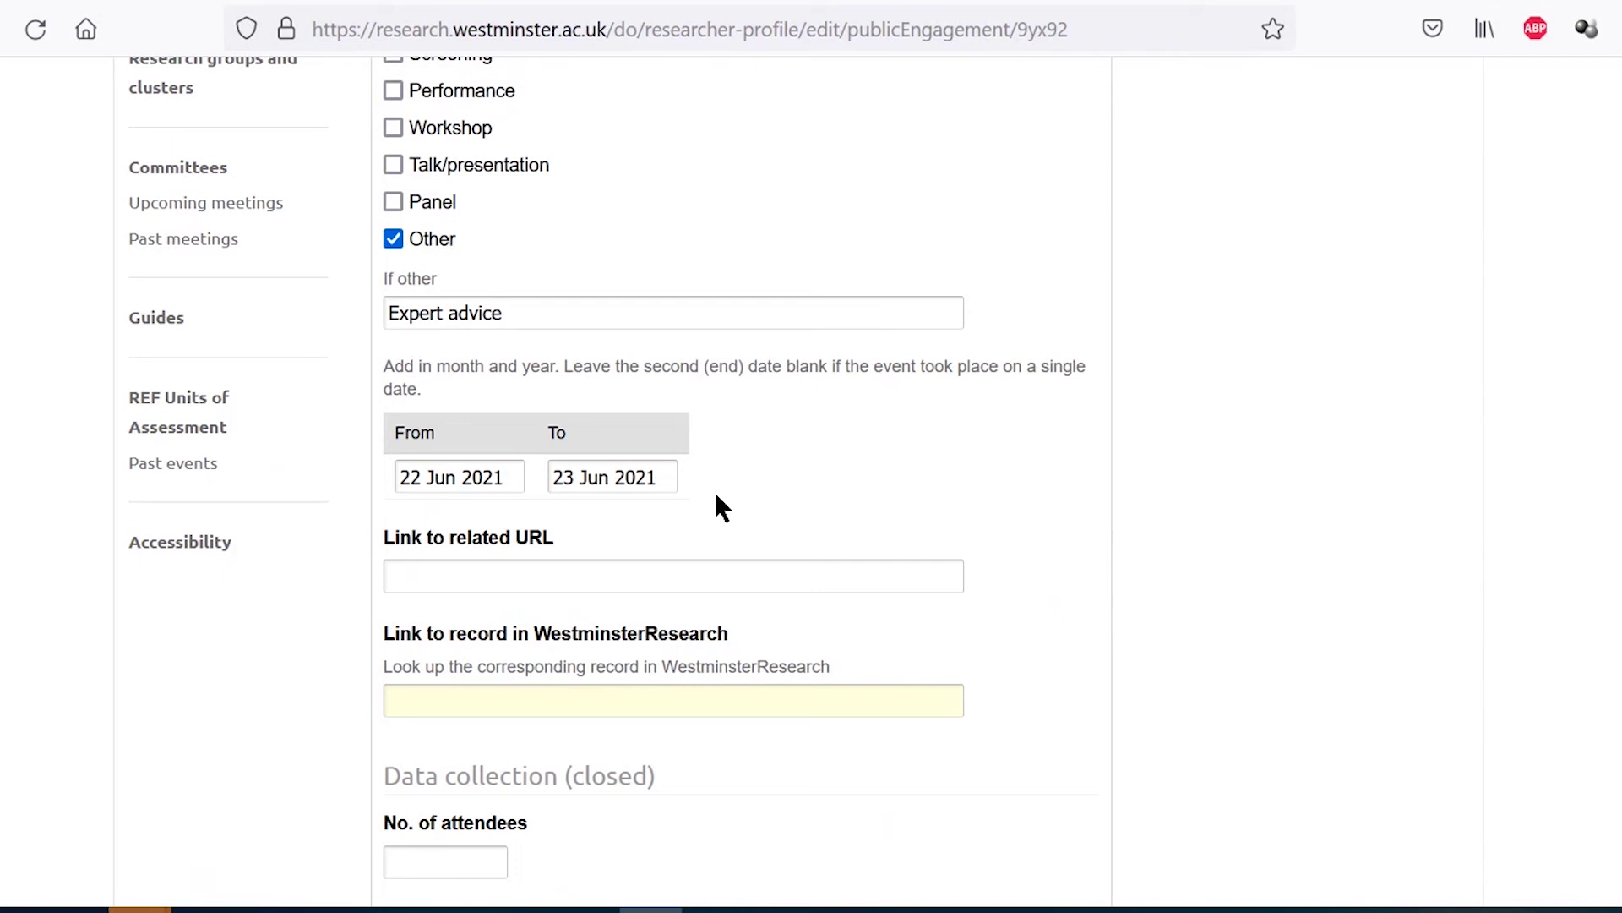
{"action": "left_click", "coordinate": [667, 583]}
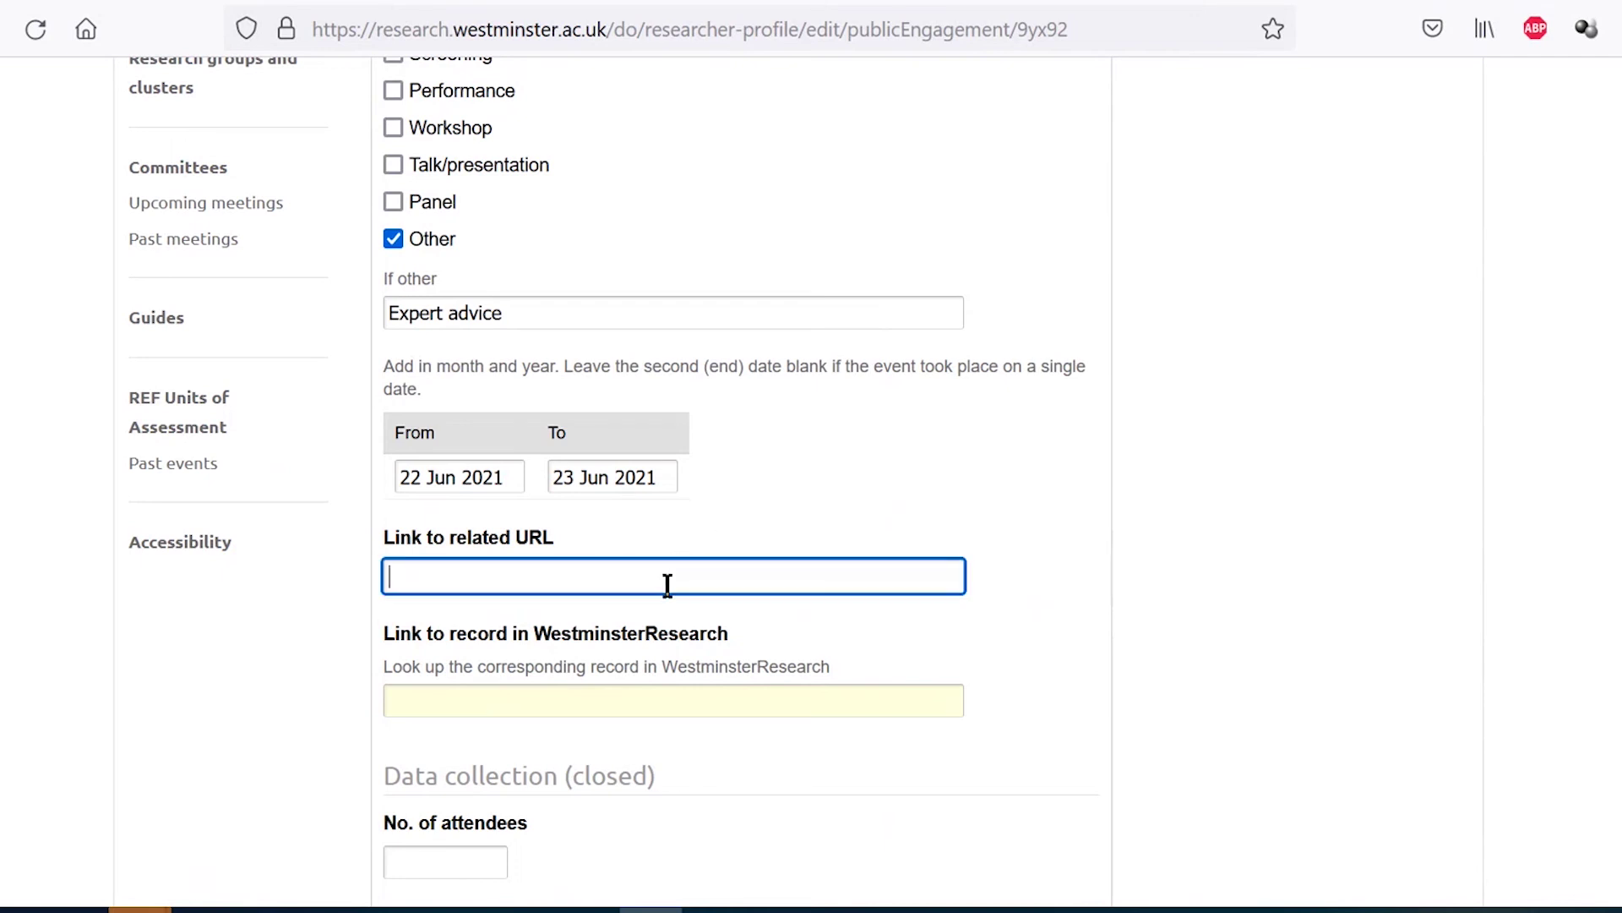
{"action": "type", "text": "https:"}
{"action": "type", "text": "/"}
{"action": "left_click", "coordinate": [614, 702]}
{"action": "scroll", "coordinate": [617, 656], "scroll_direction": "down", "scroll_amount": 2}
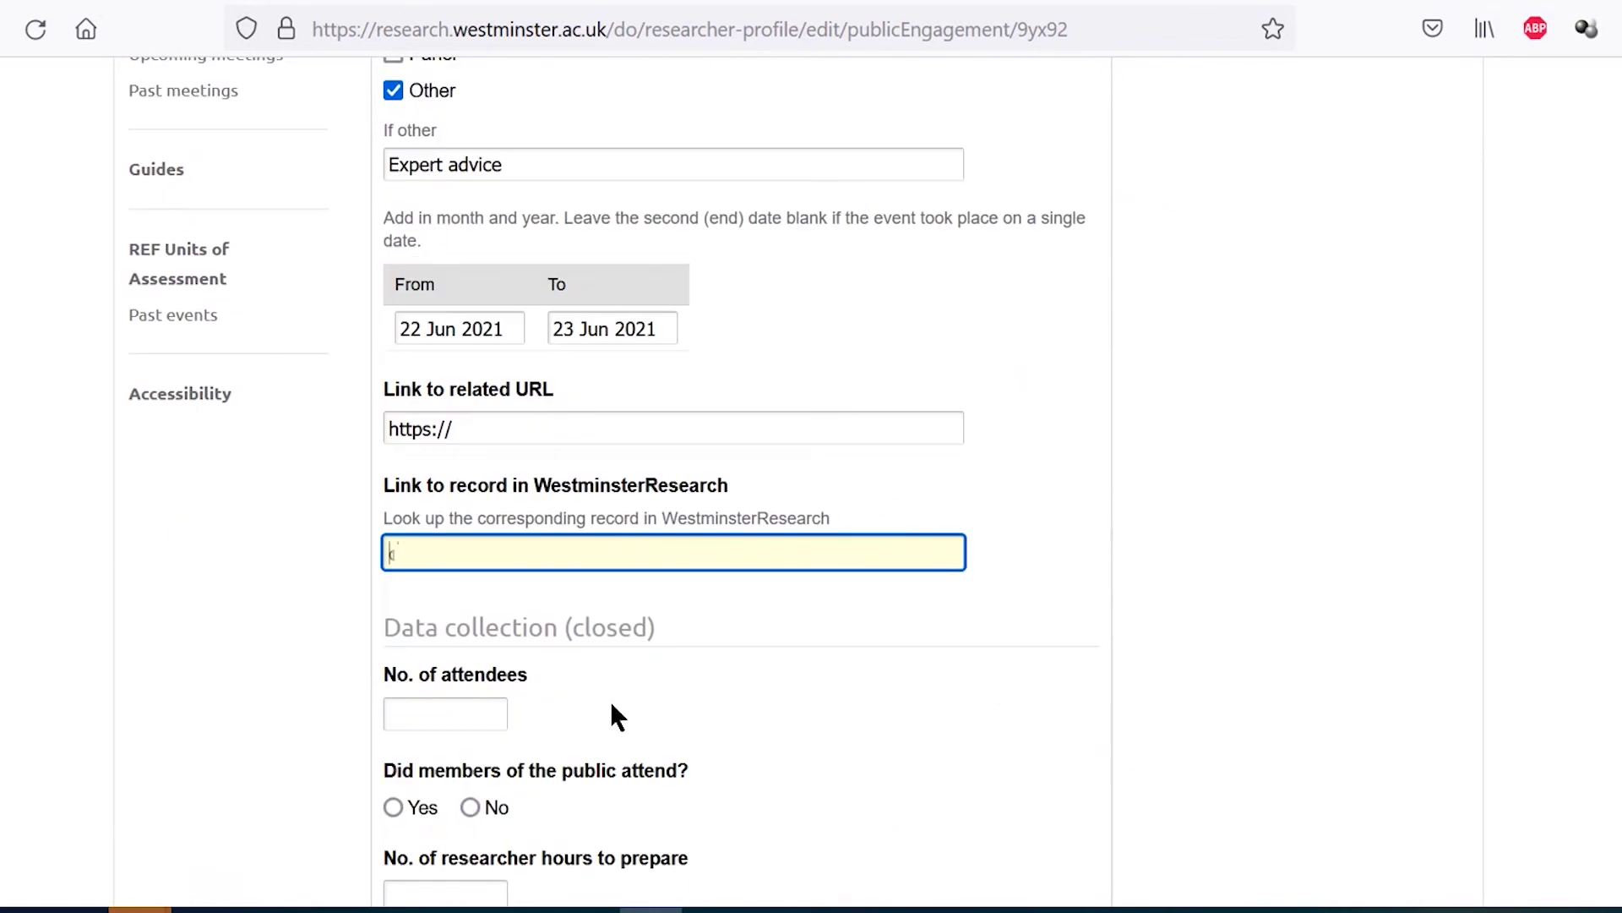
{"action": "type", "text": "cc"}
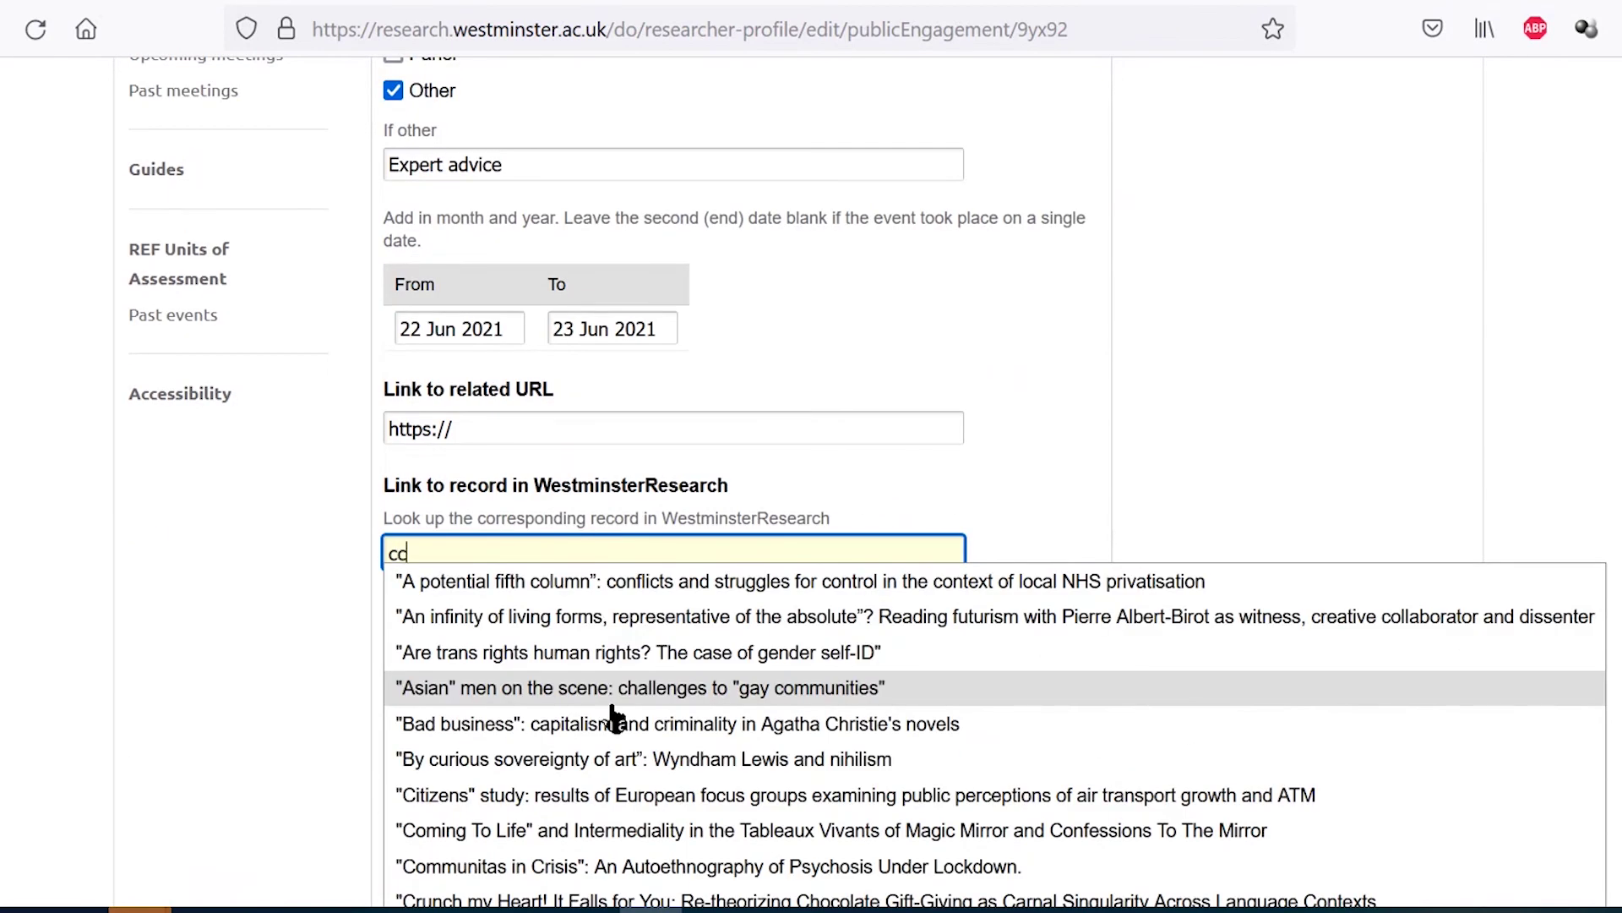
{"action": "type", "text": "c"}
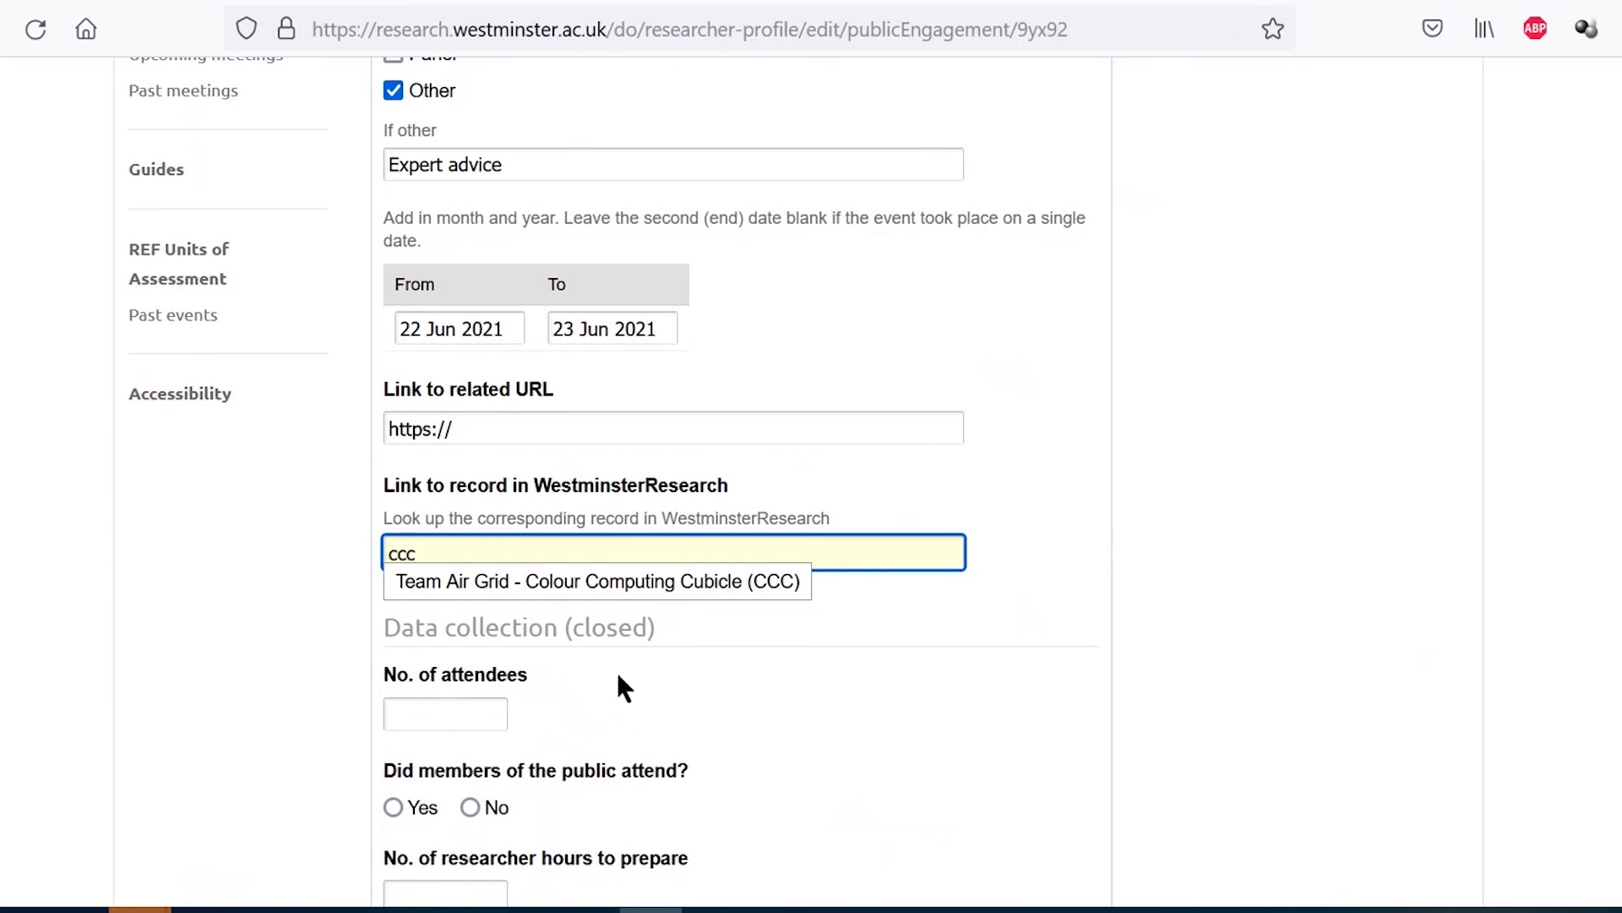
{"action": "key", "text": "BackSpace"}
{"action": "key", "text": "BackSpace"}
{"action": "key", "text": "BackSpace"}
{"action": "left_click", "coordinate": [719, 624]}
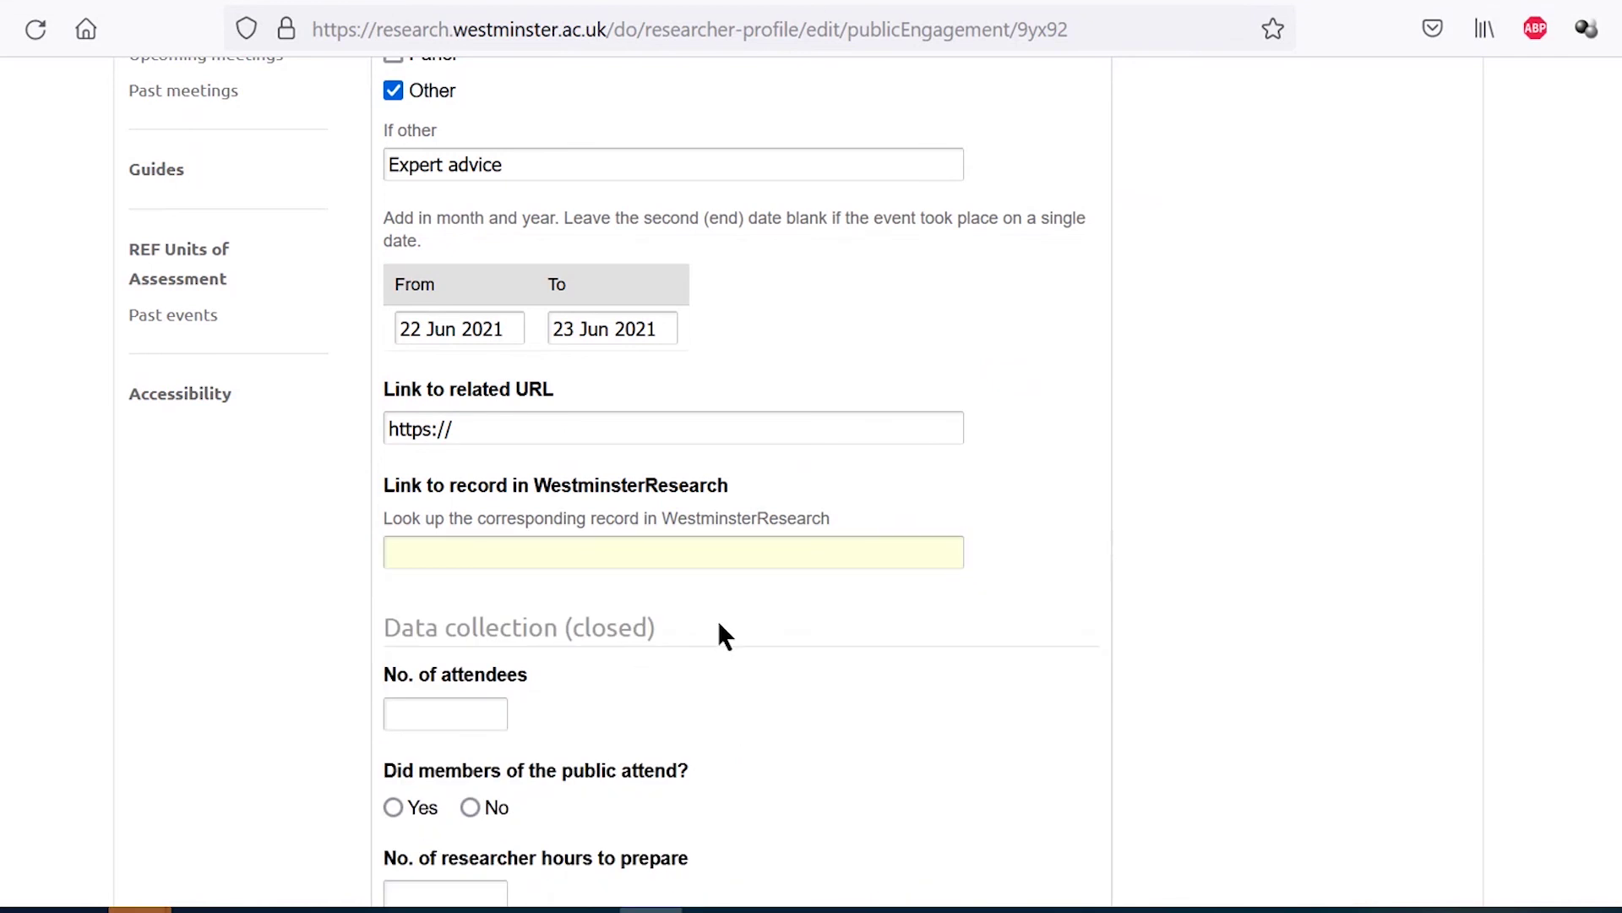
{"action": "scroll", "coordinate": [719, 625], "scroll_direction": "down", "scroll_amount": 5}
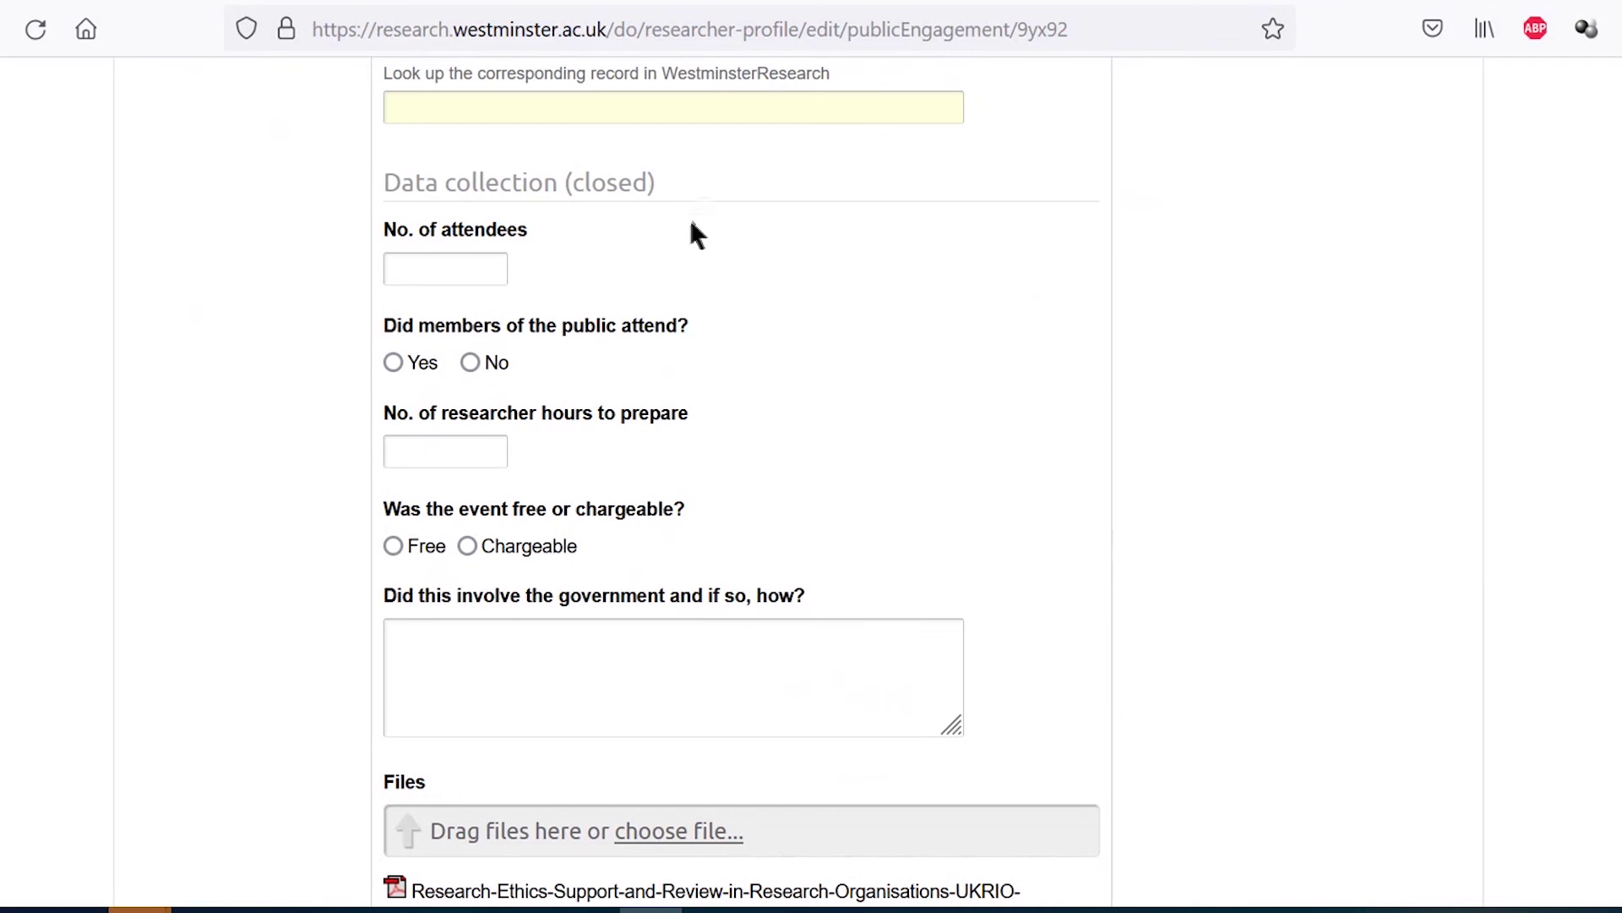
{"action": "mouse_move", "coordinate": [667, 193]}
{"action": "left_mouse_down"}
{"action": "mouse_move", "coordinate": [376, 188]}
{"action": "mouse_move", "coordinate": [550, 182]}
{"action": "mouse_move", "coordinate": [676, 203]}
{"action": "left_mouse_up"}
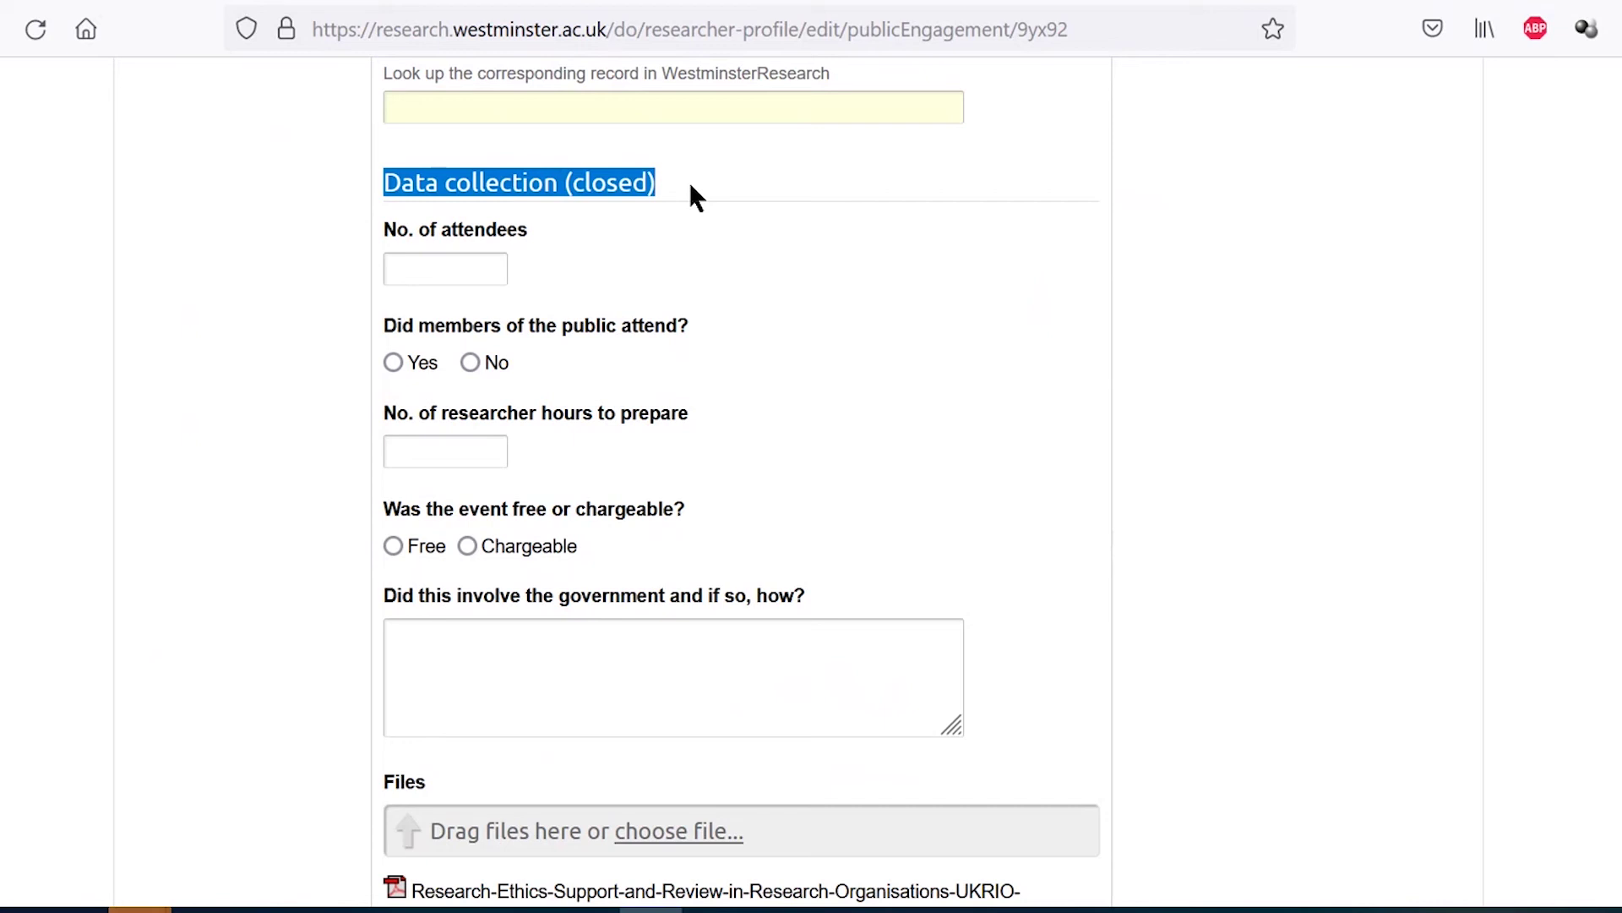
{"action": "left_click", "coordinate": [690, 186]}
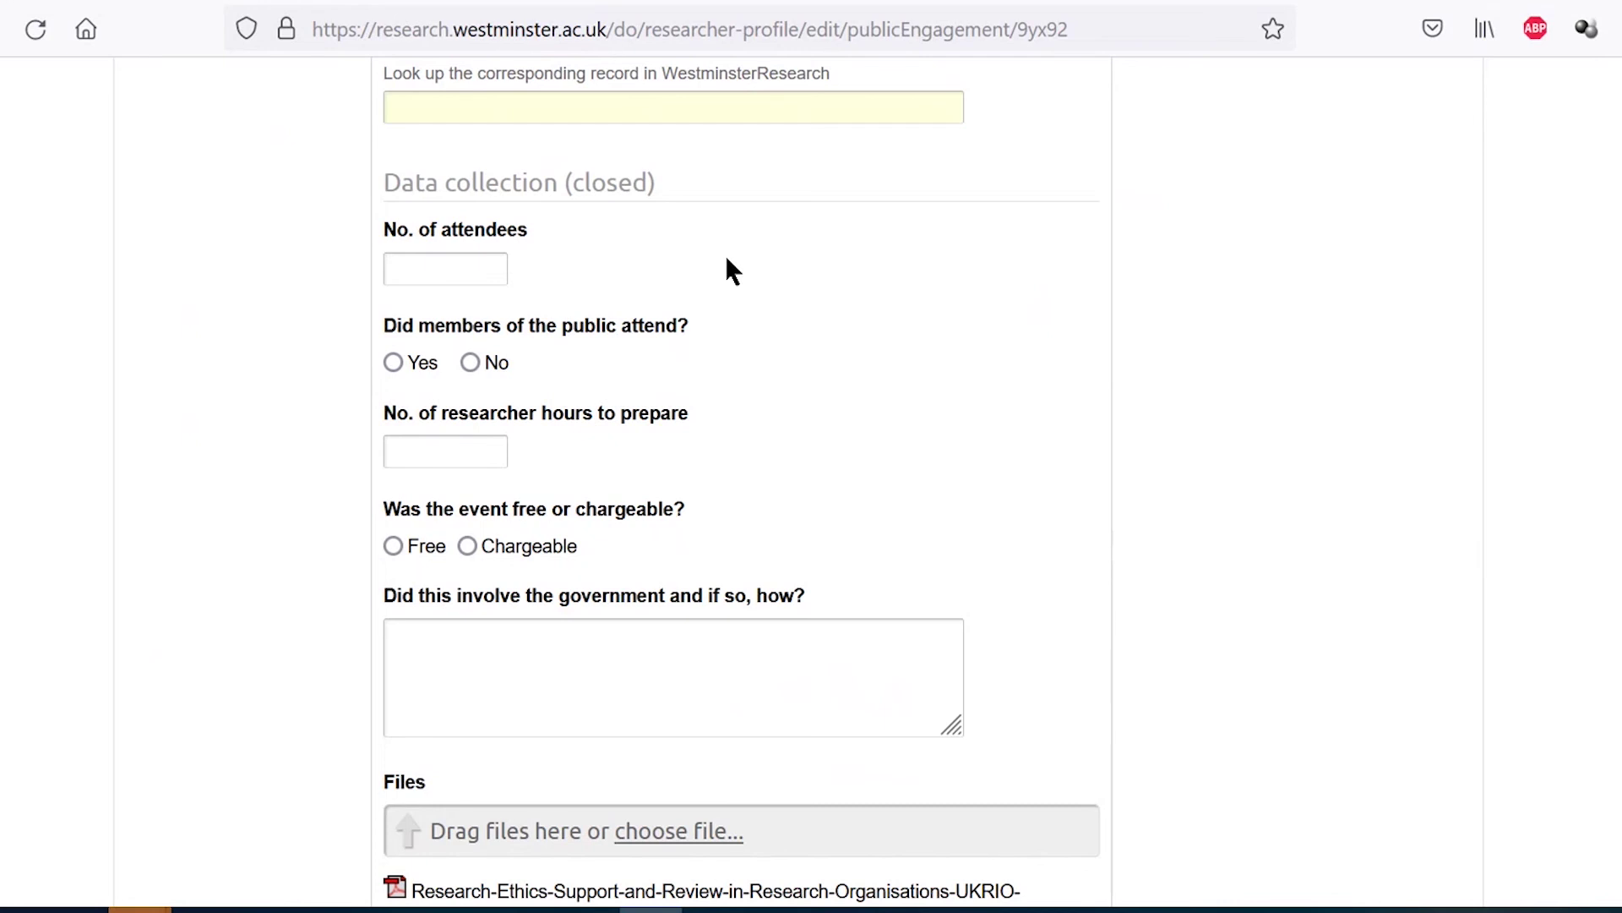
{"action": "scroll", "coordinate": [727, 261], "scroll_direction": "down", "scroll_amount": 5}
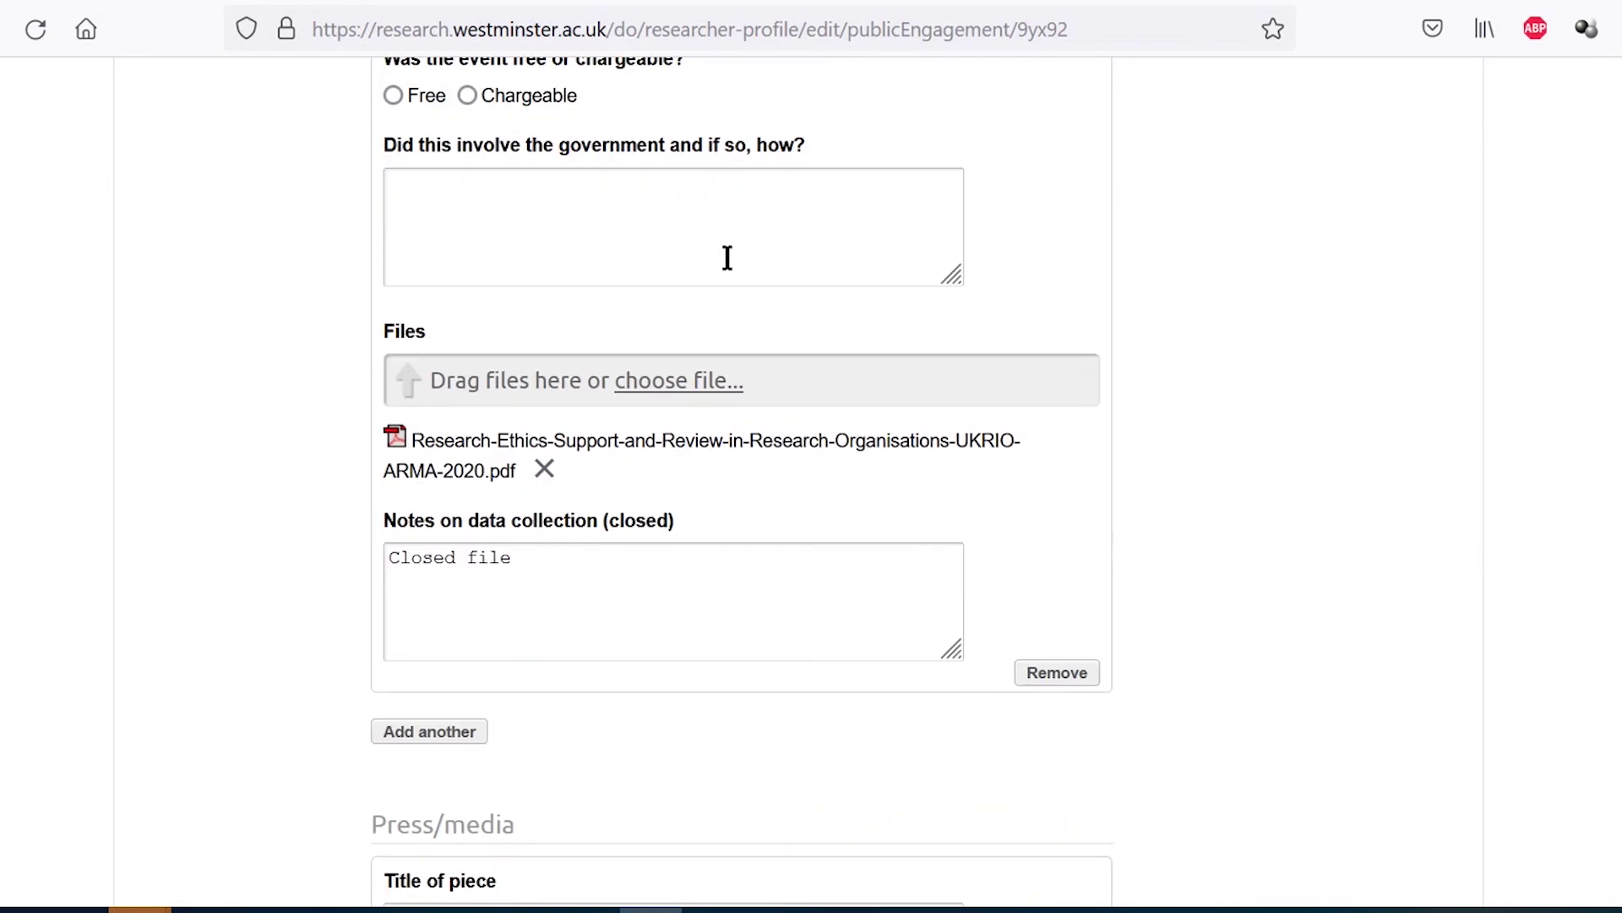
{"action": "scroll", "coordinate": [727, 258], "scroll_direction": "down", "scroll_amount": 1}
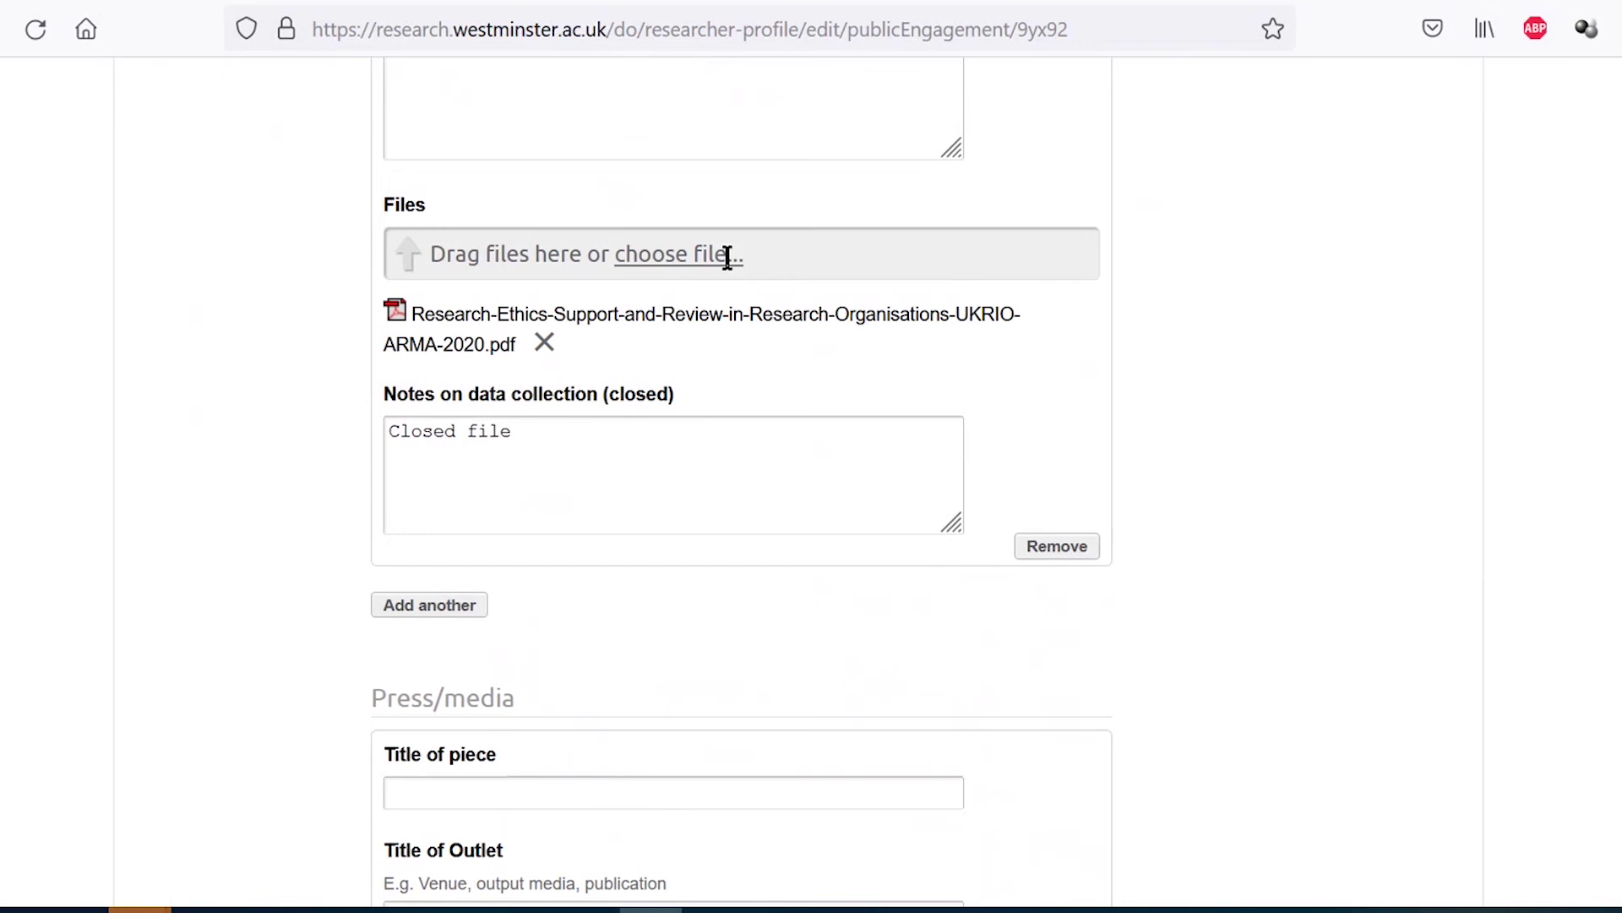
{"action": "scroll", "coordinate": [727, 258], "scroll_direction": "down", "scroll_amount": 1}
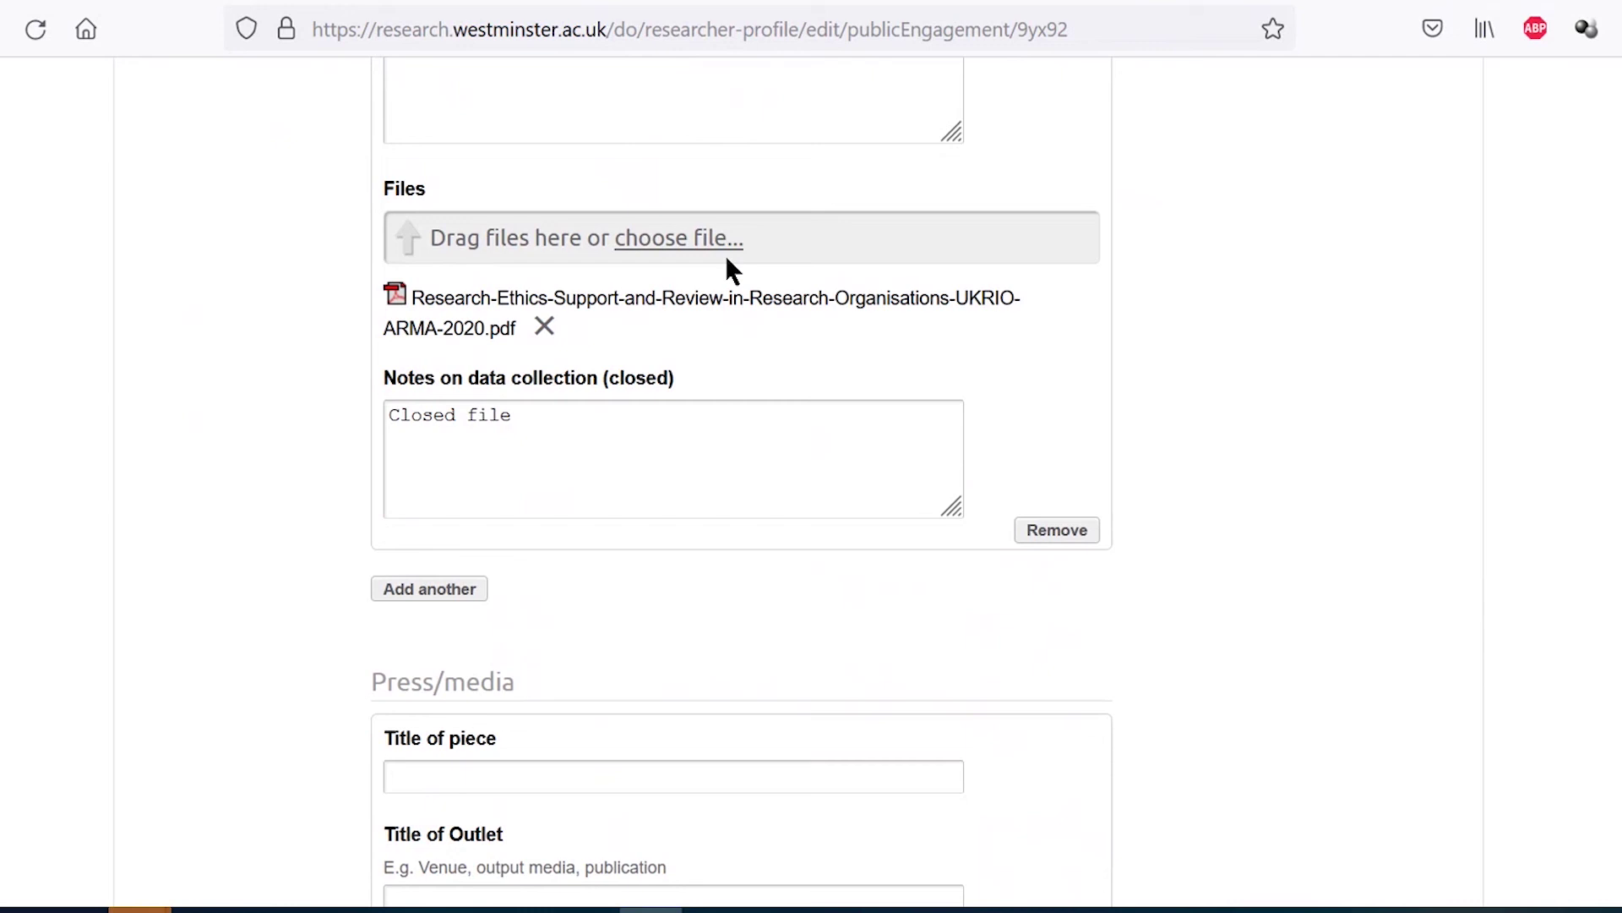
{"action": "left_click", "coordinate": [727, 258]}
{"action": "left_click", "coordinate": [635, 441]}
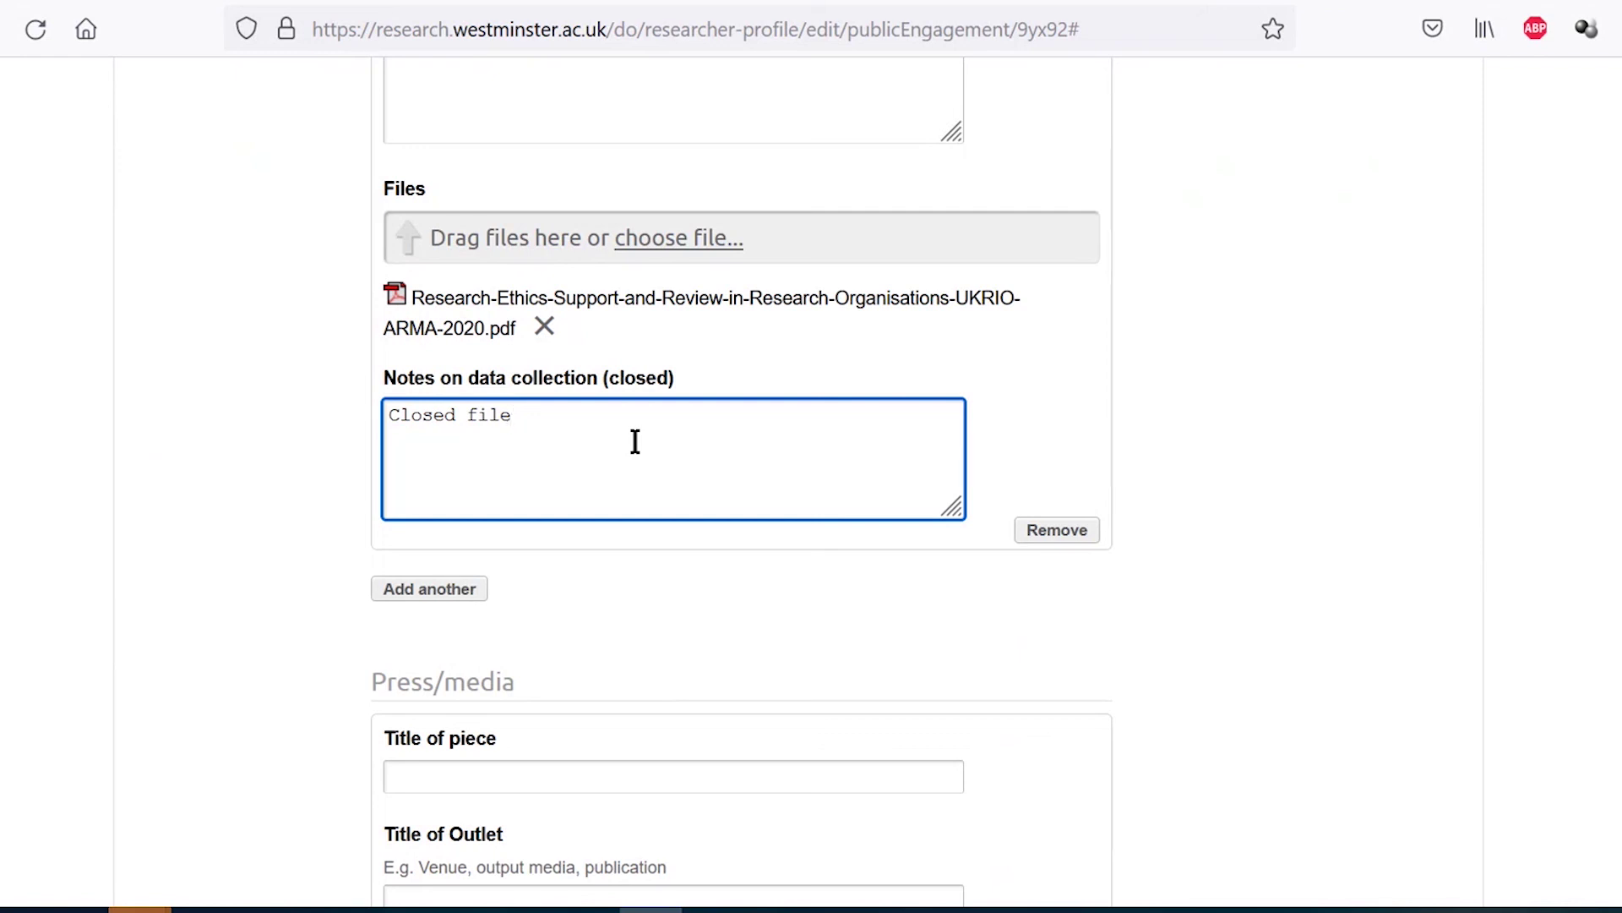
- Leave the Press/media title fields empty and the Media appearance type unticked
{"action": "scroll", "coordinate": [634, 448], "scroll_direction": "down", "scroll_amount": 7}
{"action": "triple_click", "coordinate": [568, 84]}
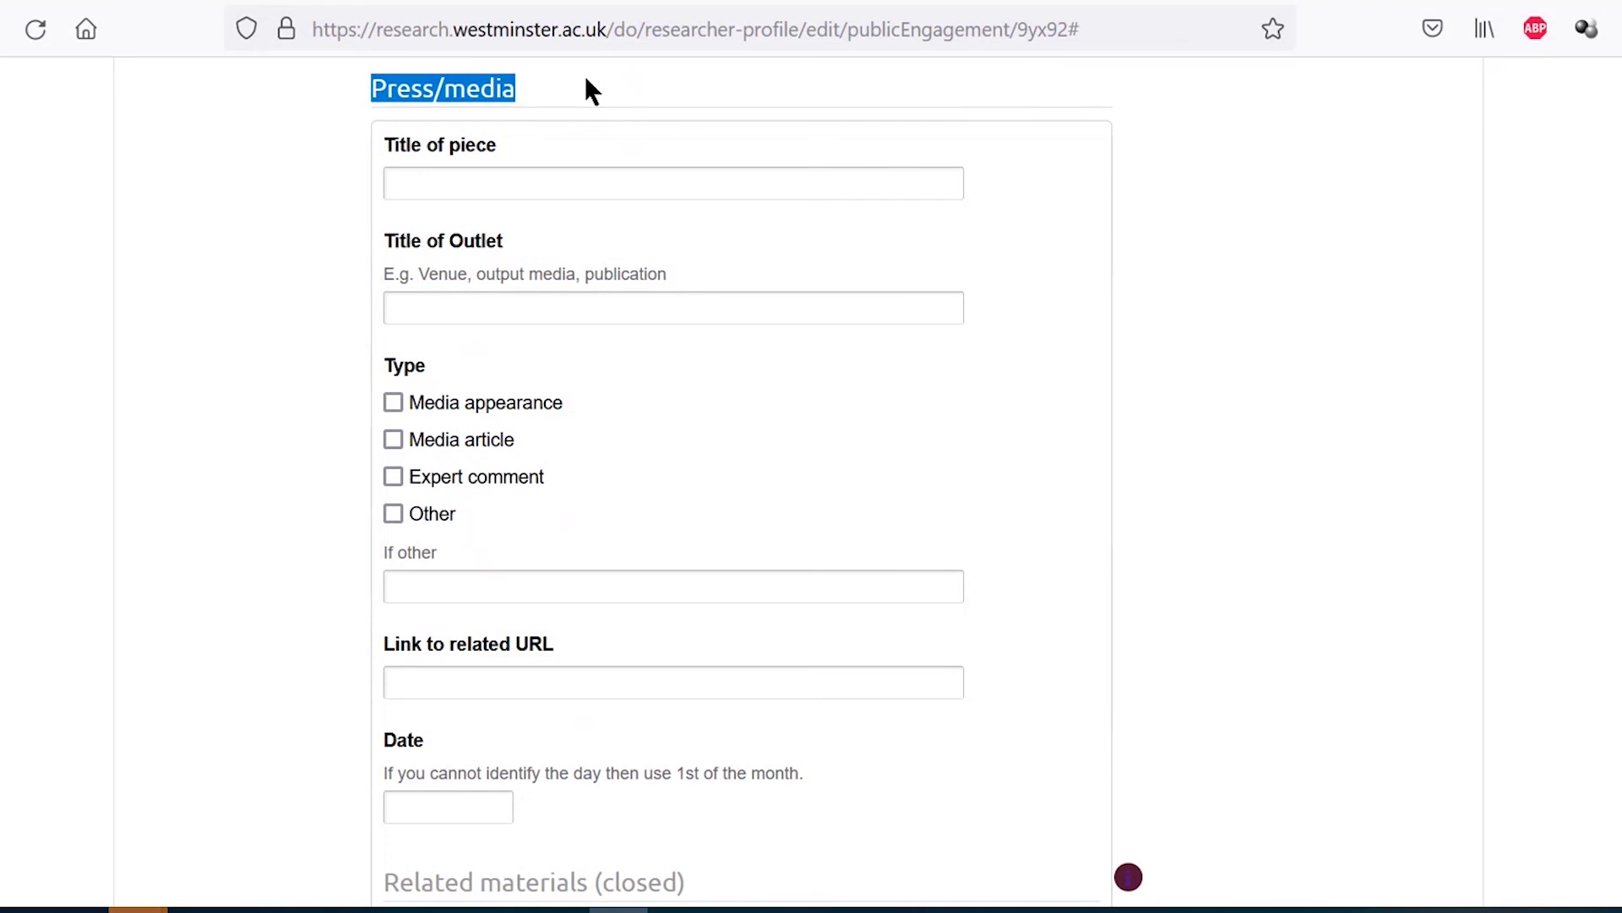
{"action": "left_click", "coordinate": [586, 80]}
{"action": "left_click", "coordinate": [562, 181]}
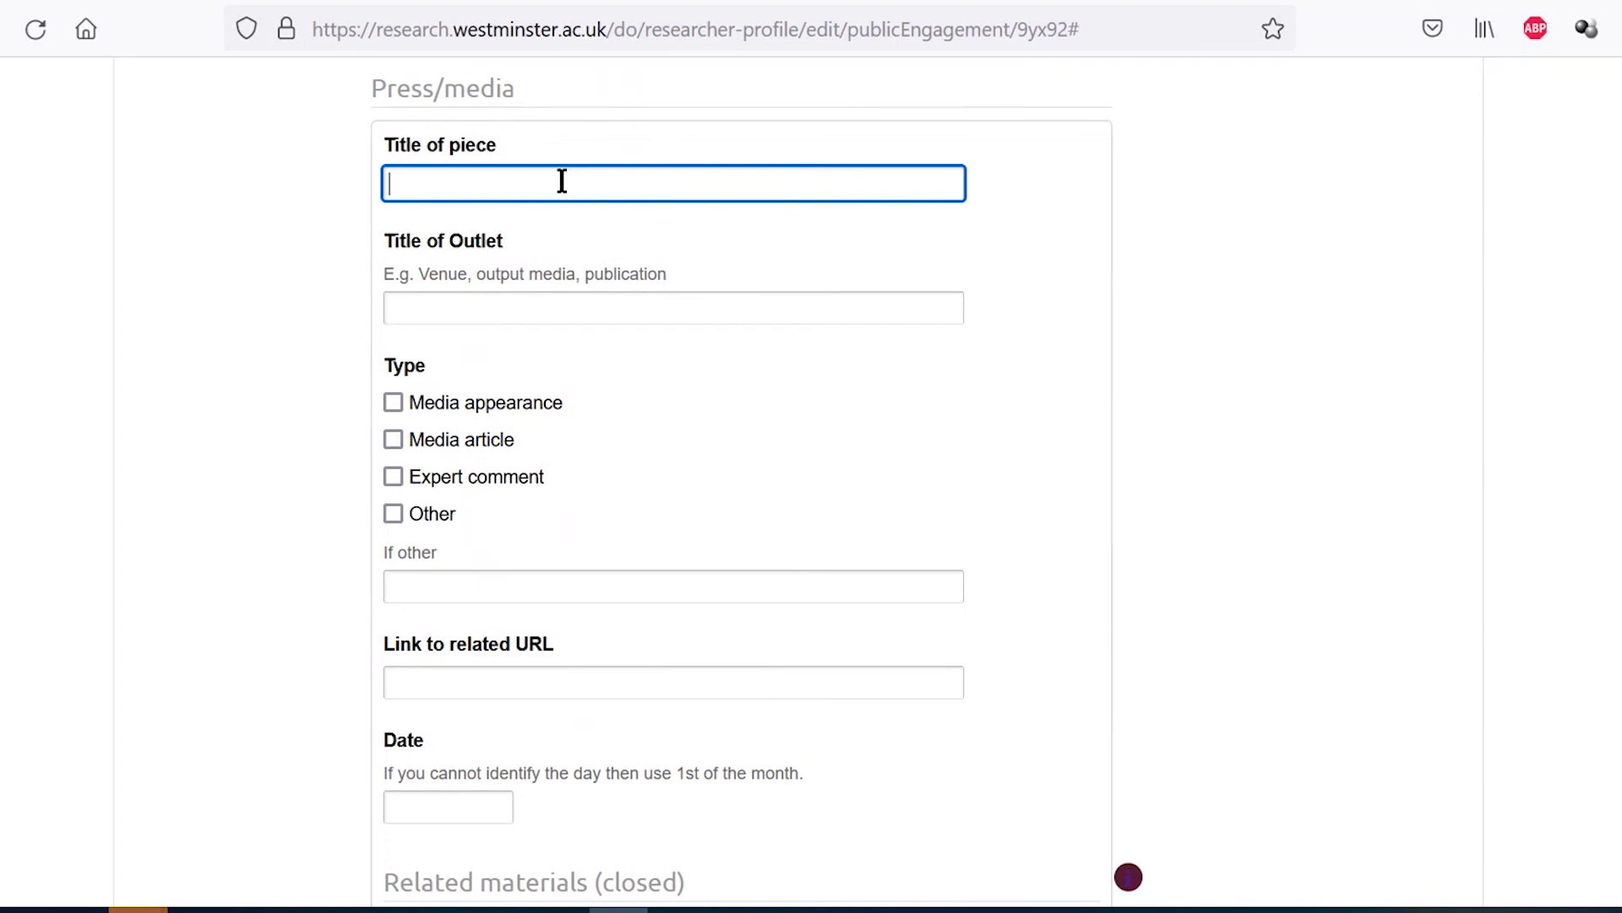
{"action": "left_click", "coordinate": [558, 302]}
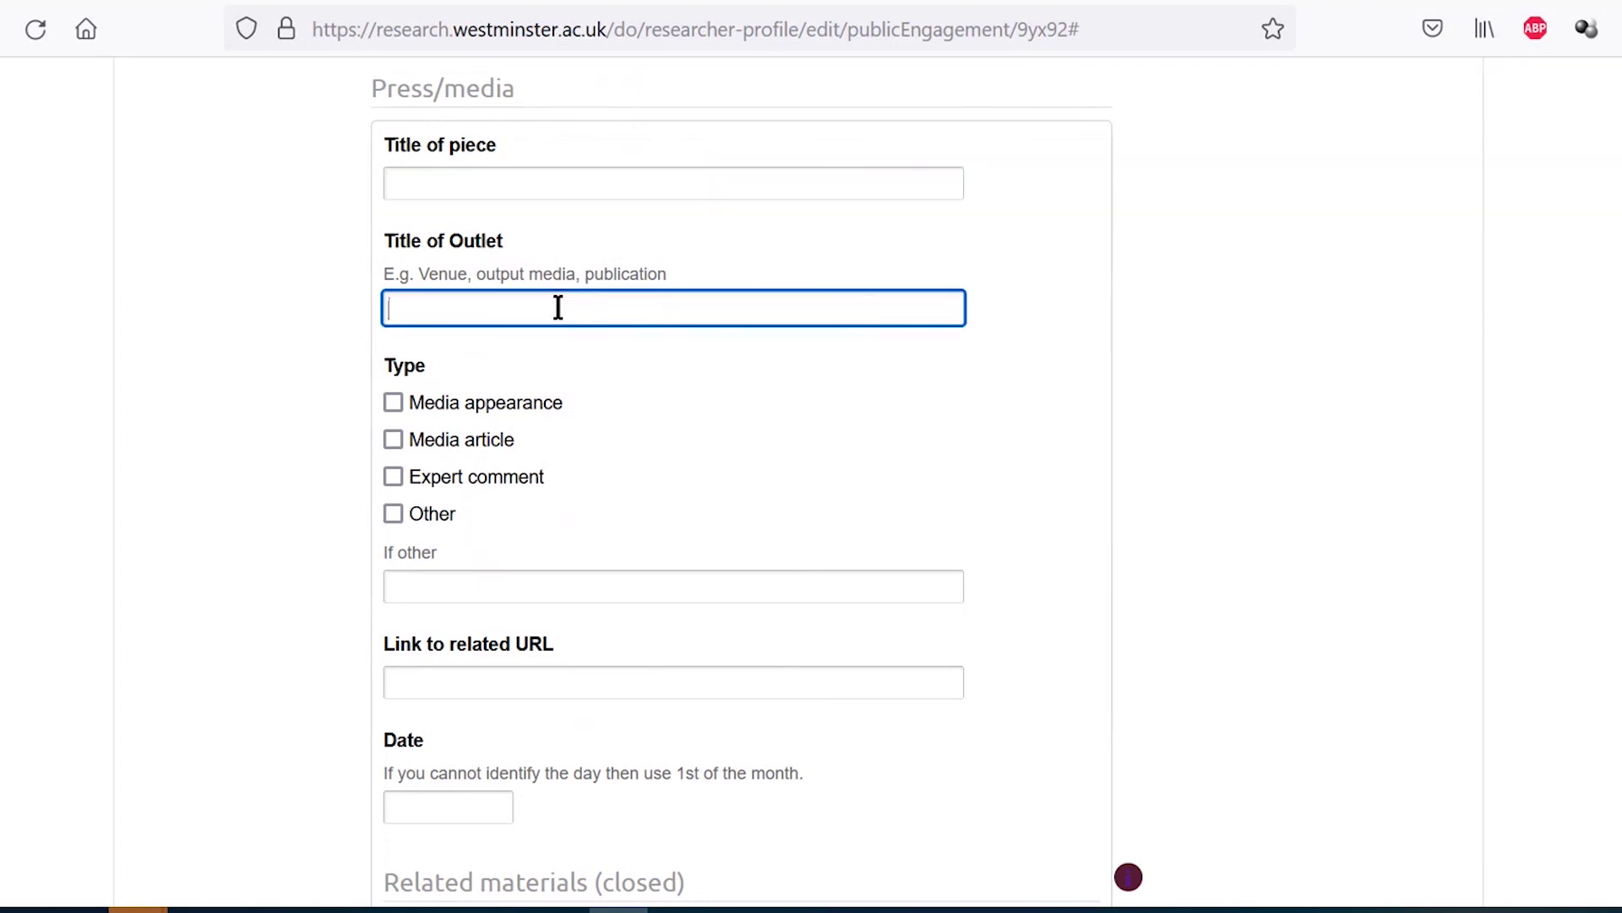
{"action": "left_click", "coordinate": [596, 393]}
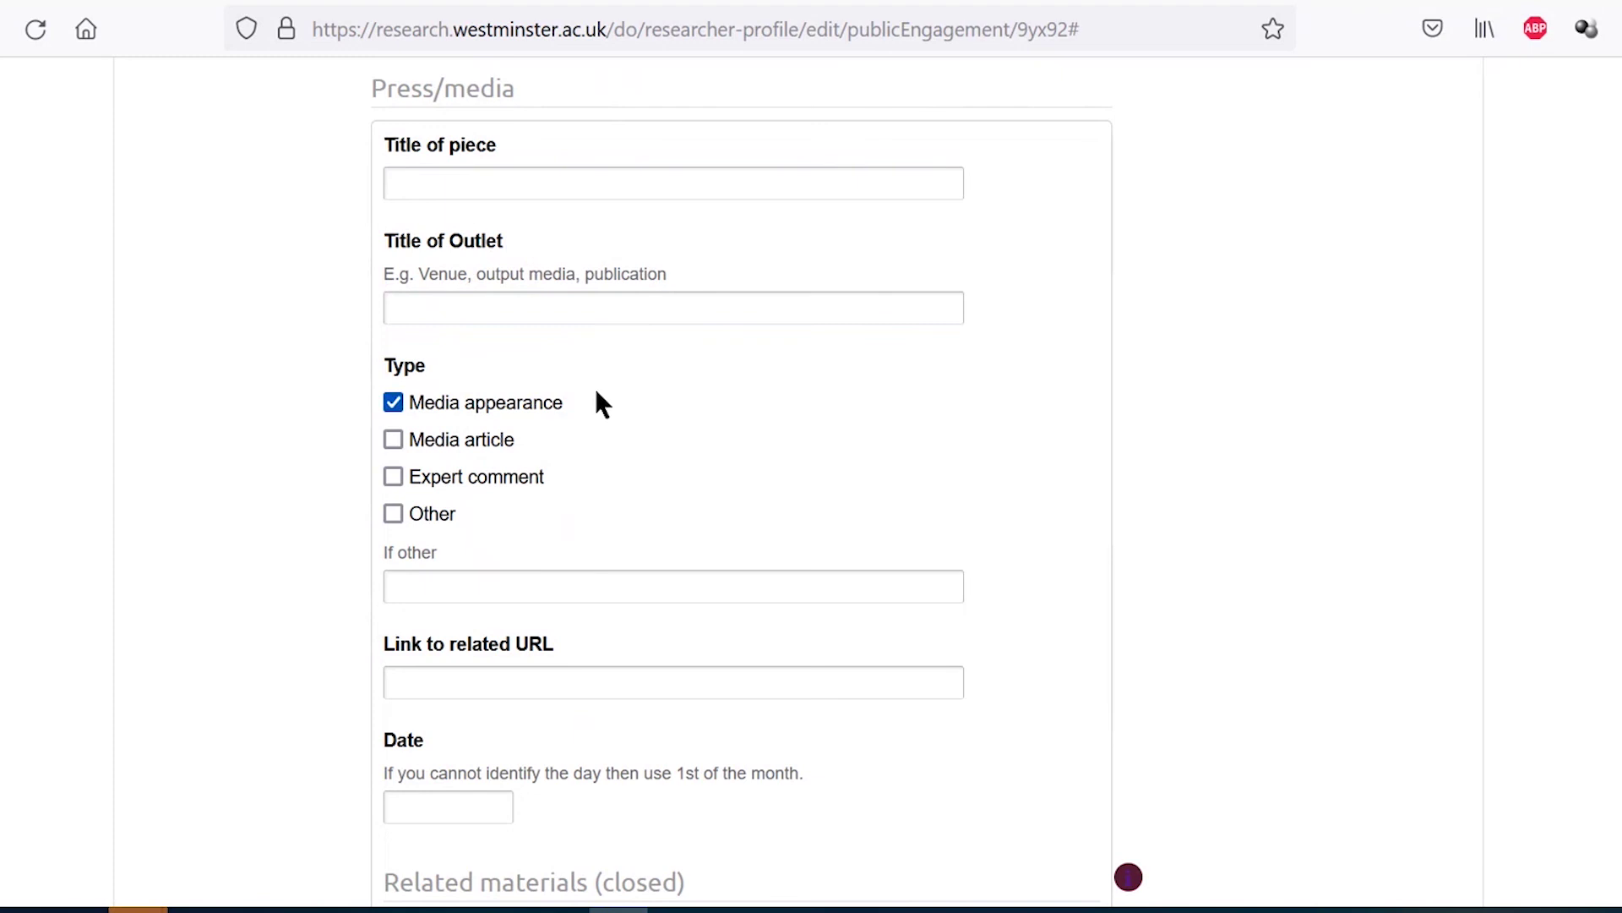
{"action": "left_click", "coordinate": [596, 393]}
{"action": "left_click", "coordinate": [537, 692]}
{"action": "type", "text": "https://"}
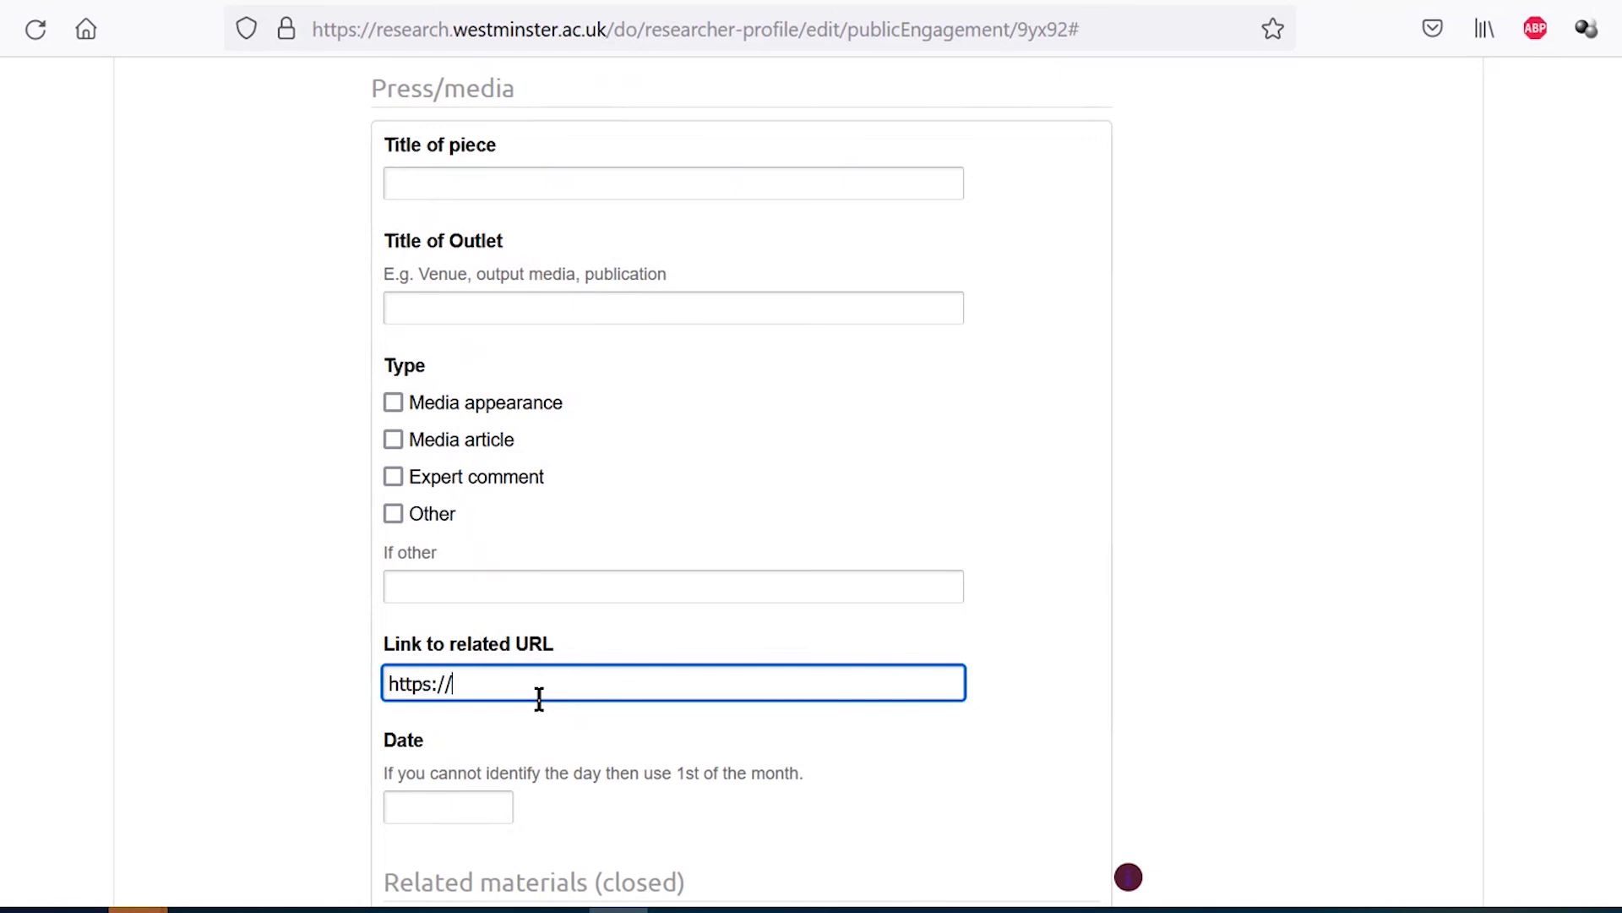
{"action": "left_click", "coordinate": [478, 809]}
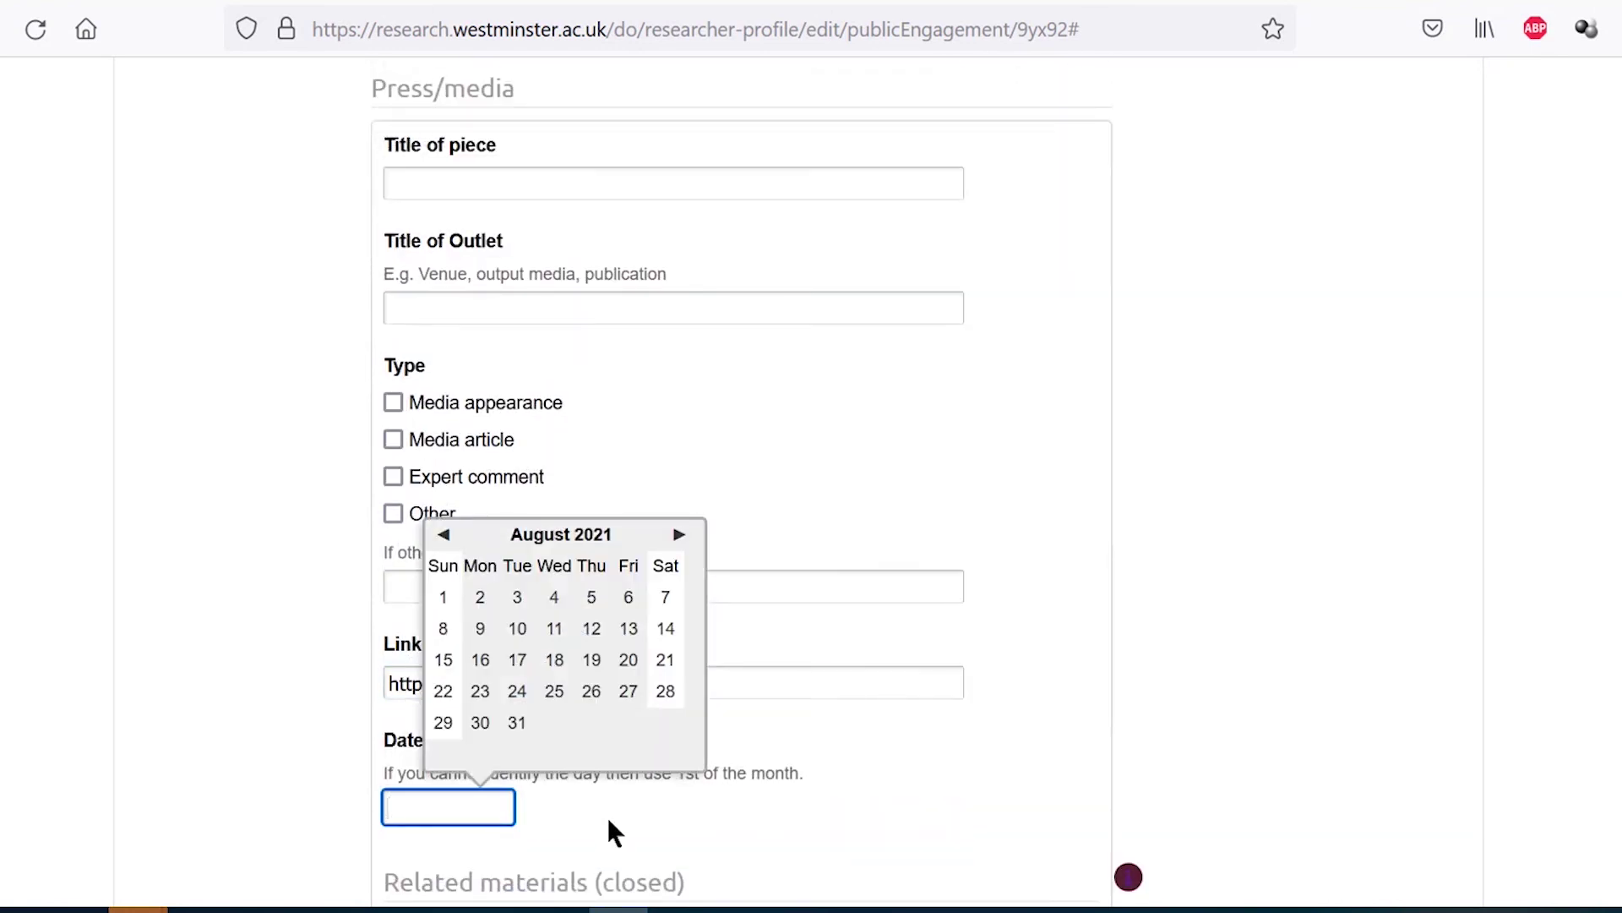
{"action": "left_click", "coordinate": [606, 817]}
{"action": "scroll", "coordinate": [607, 816], "scroll_direction": "down", "scroll_amount": 3}
{"action": "scroll", "coordinate": [608, 845], "scroll_direction": "down", "scroll_amount": 4}
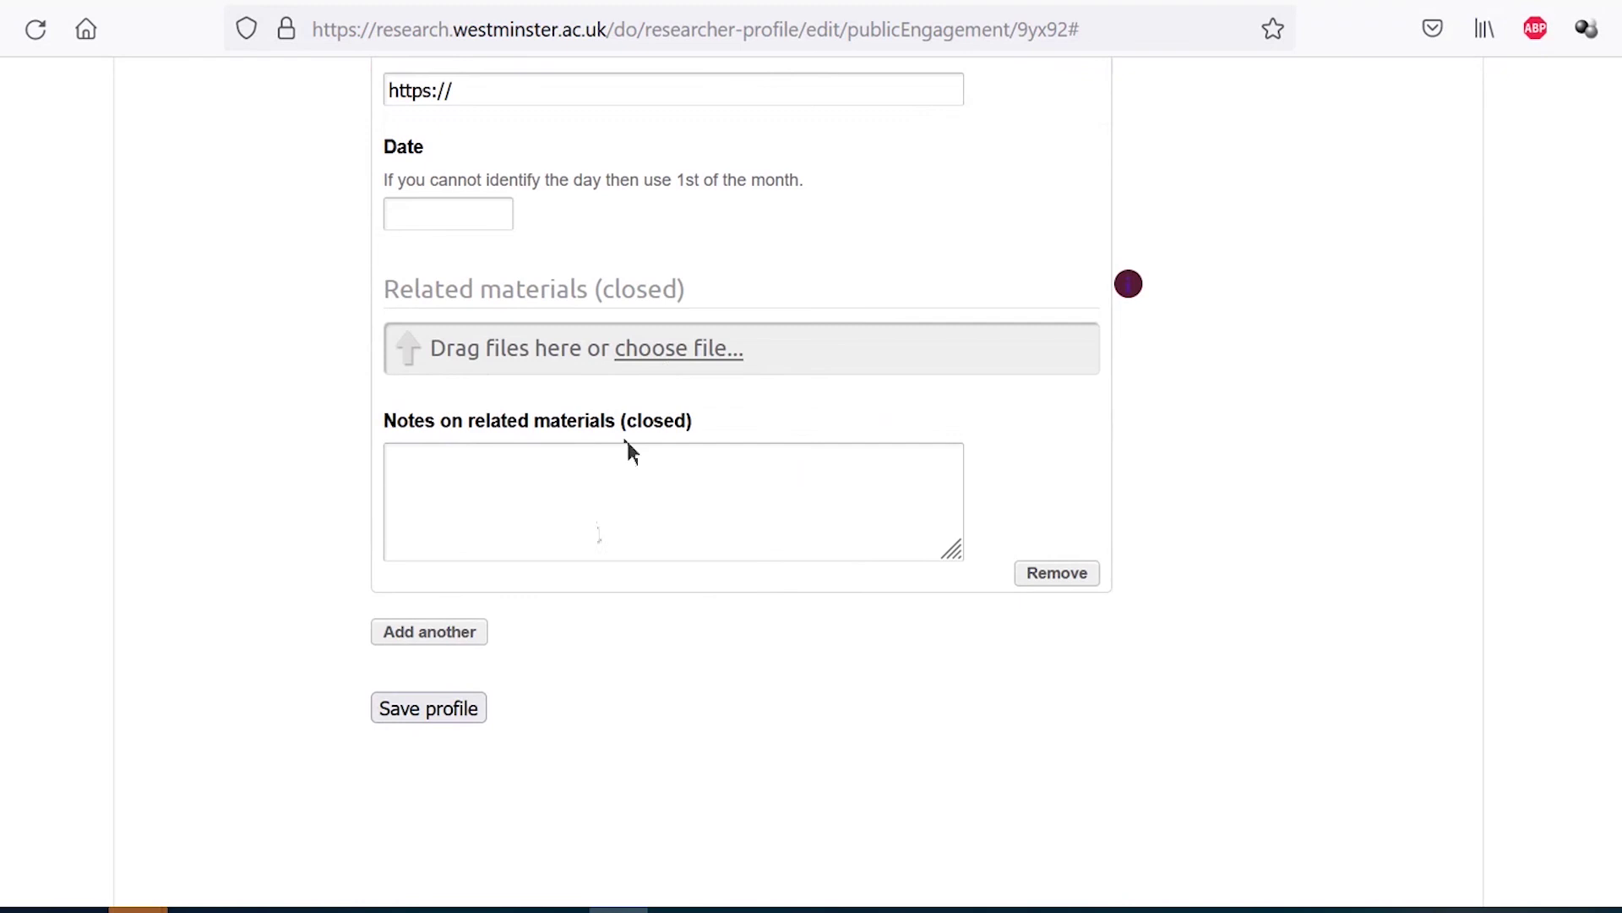
{"action": "left_click_drag", "start_coordinate": [681, 287], "coordinate": [389, 287]}
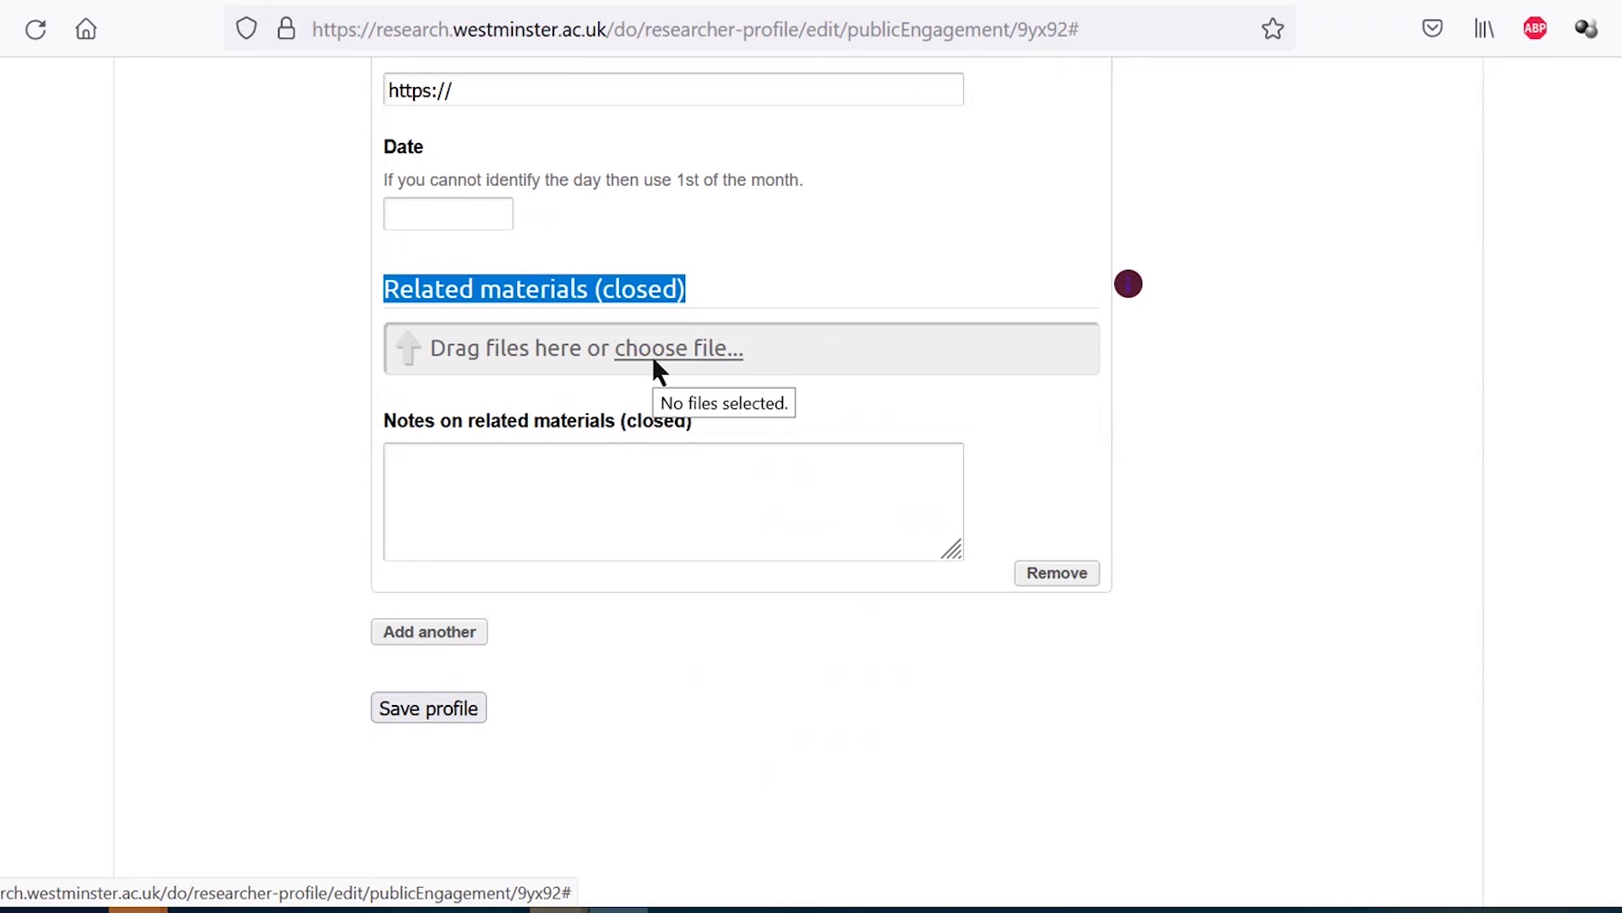
{"action": "scroll", "coordinate": [635, 444], "scroll_direction": "up", "scroll_amount": 2}
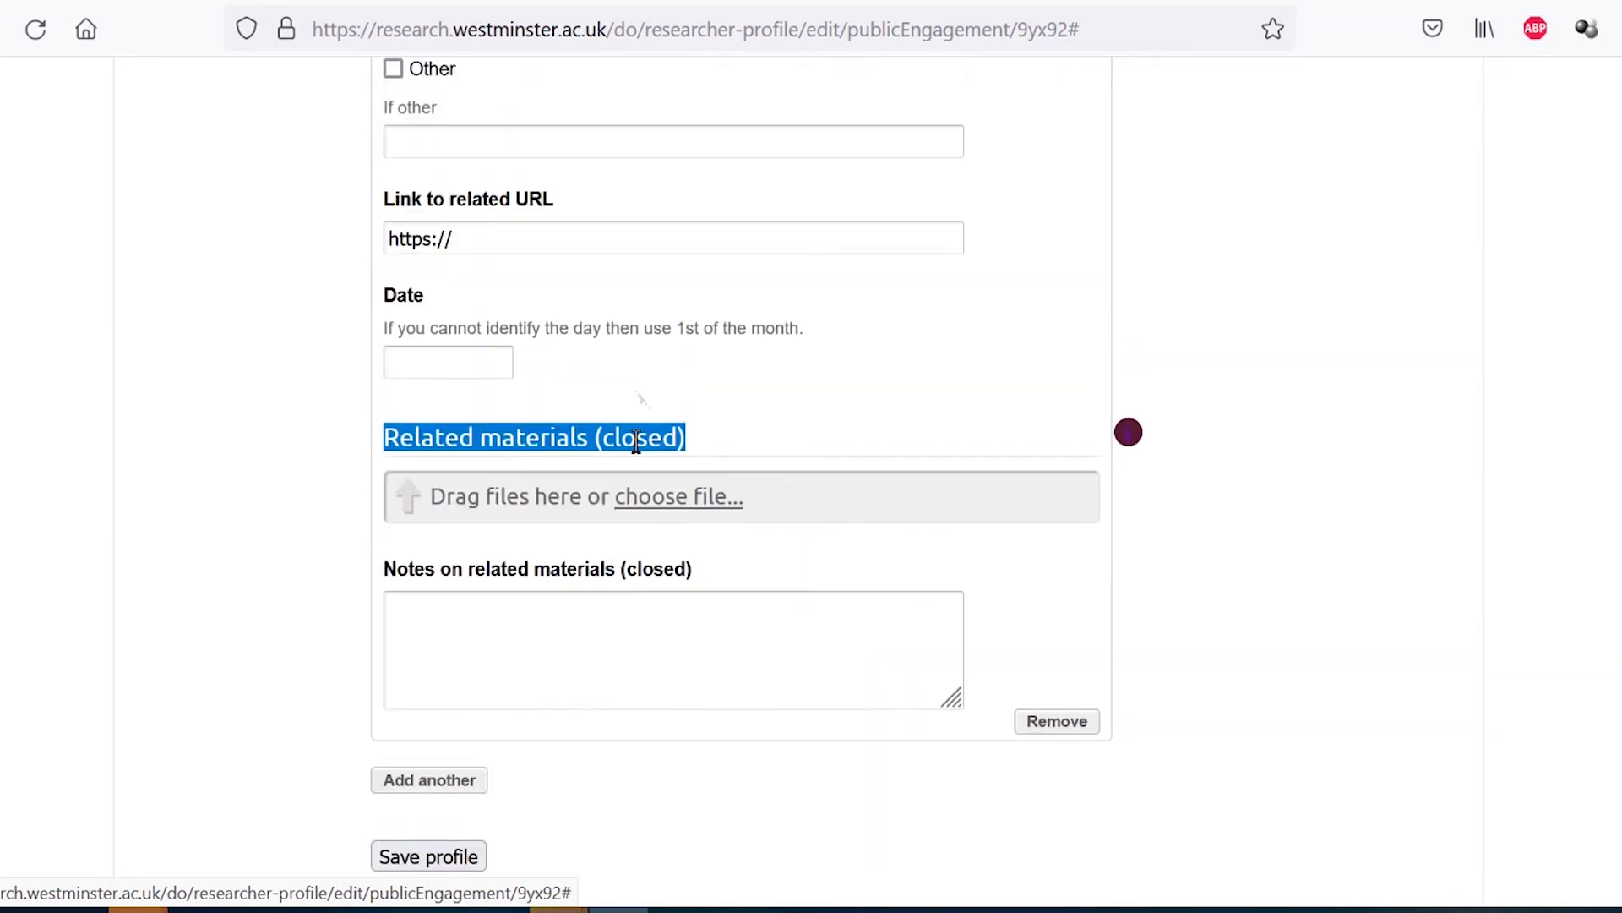
{"action": "left_click", "coordinate": [708, 605]}
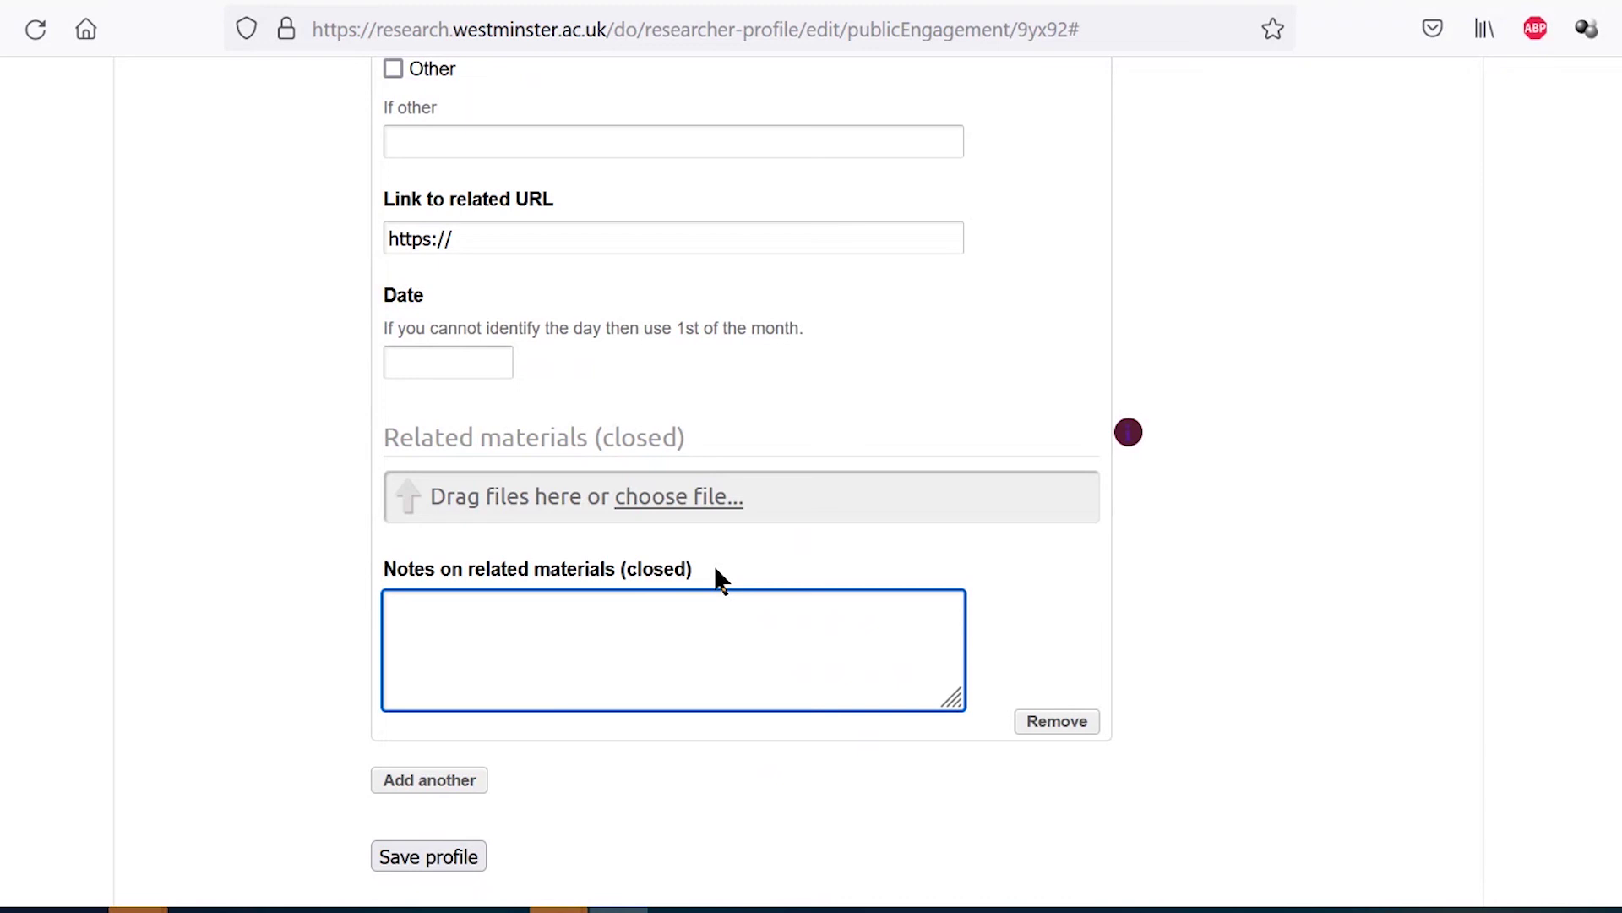
- Save the profile and expand the Public and community engagement details
{"action": "left_click", "coordinate": [453, 865]}
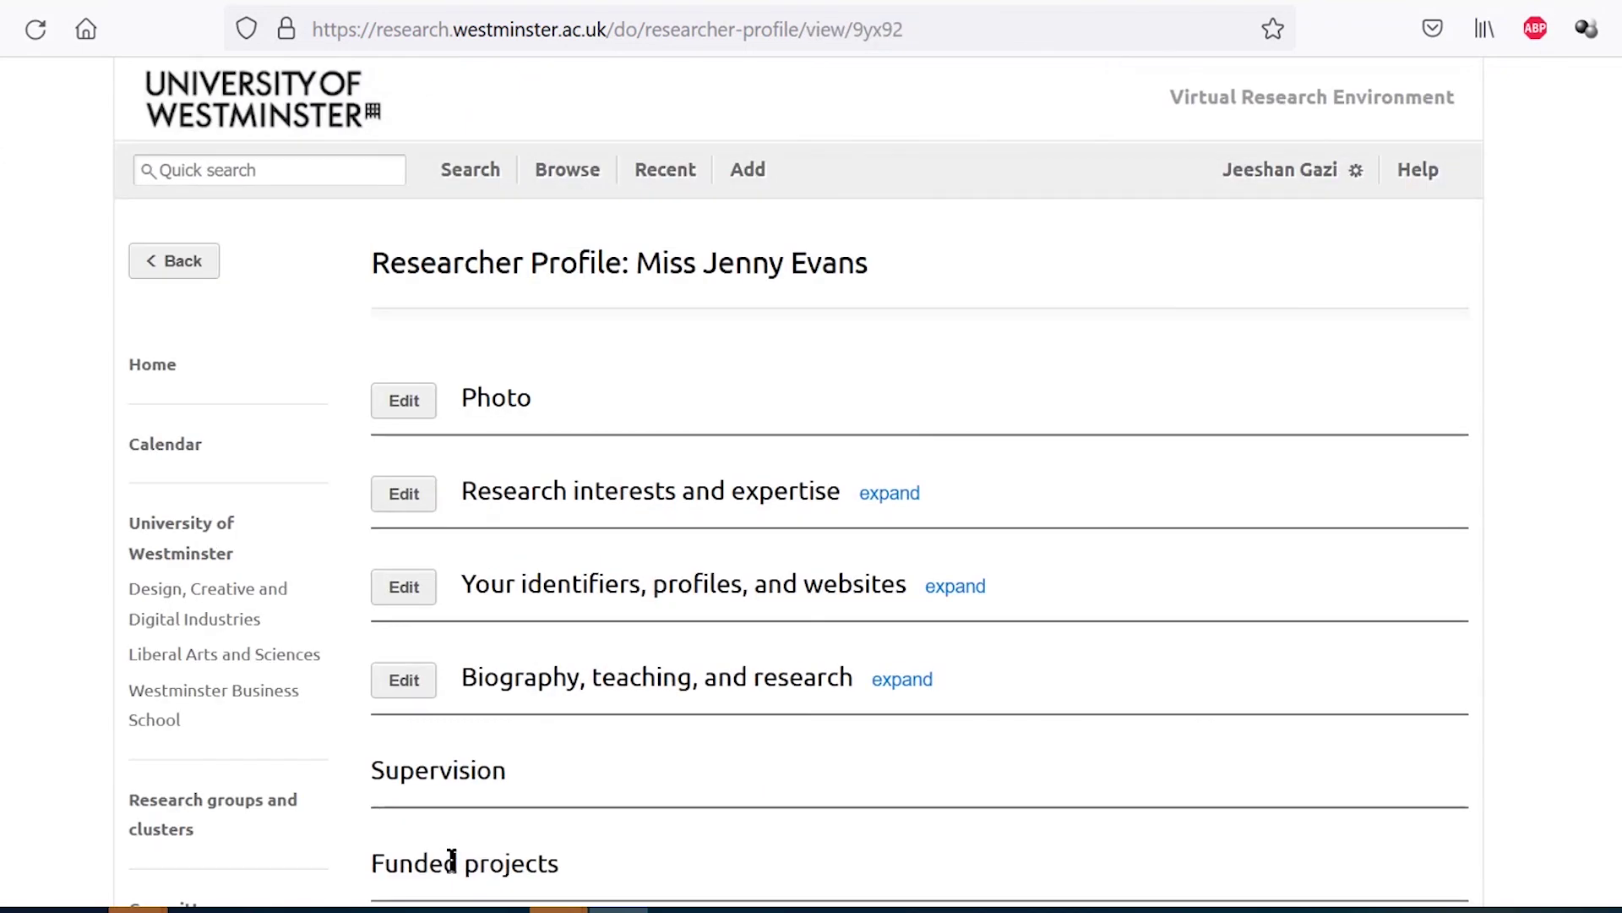
{"action": "scroll", "coordinate": [452, 861], "scroll_direction": "down", "scroll_amount": 5}
{"action": "left_click", "coordinate": [919, 610]}
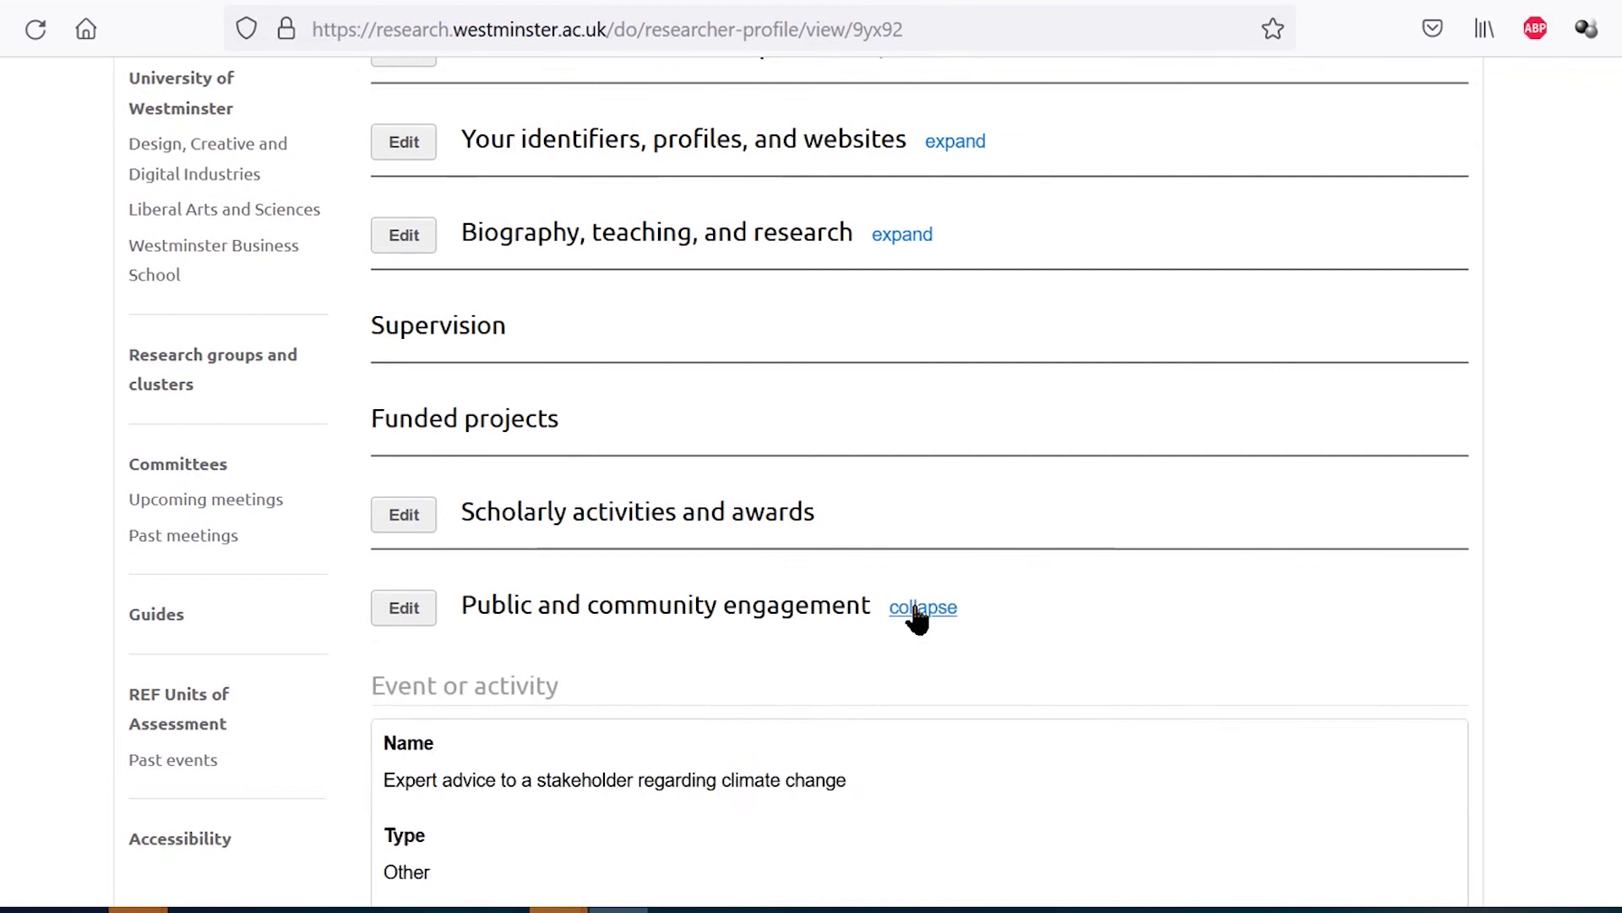
{"action": "scroll", "coordinate": [845, 732], "scroll_direction": "down", "scroll_amount": 10}
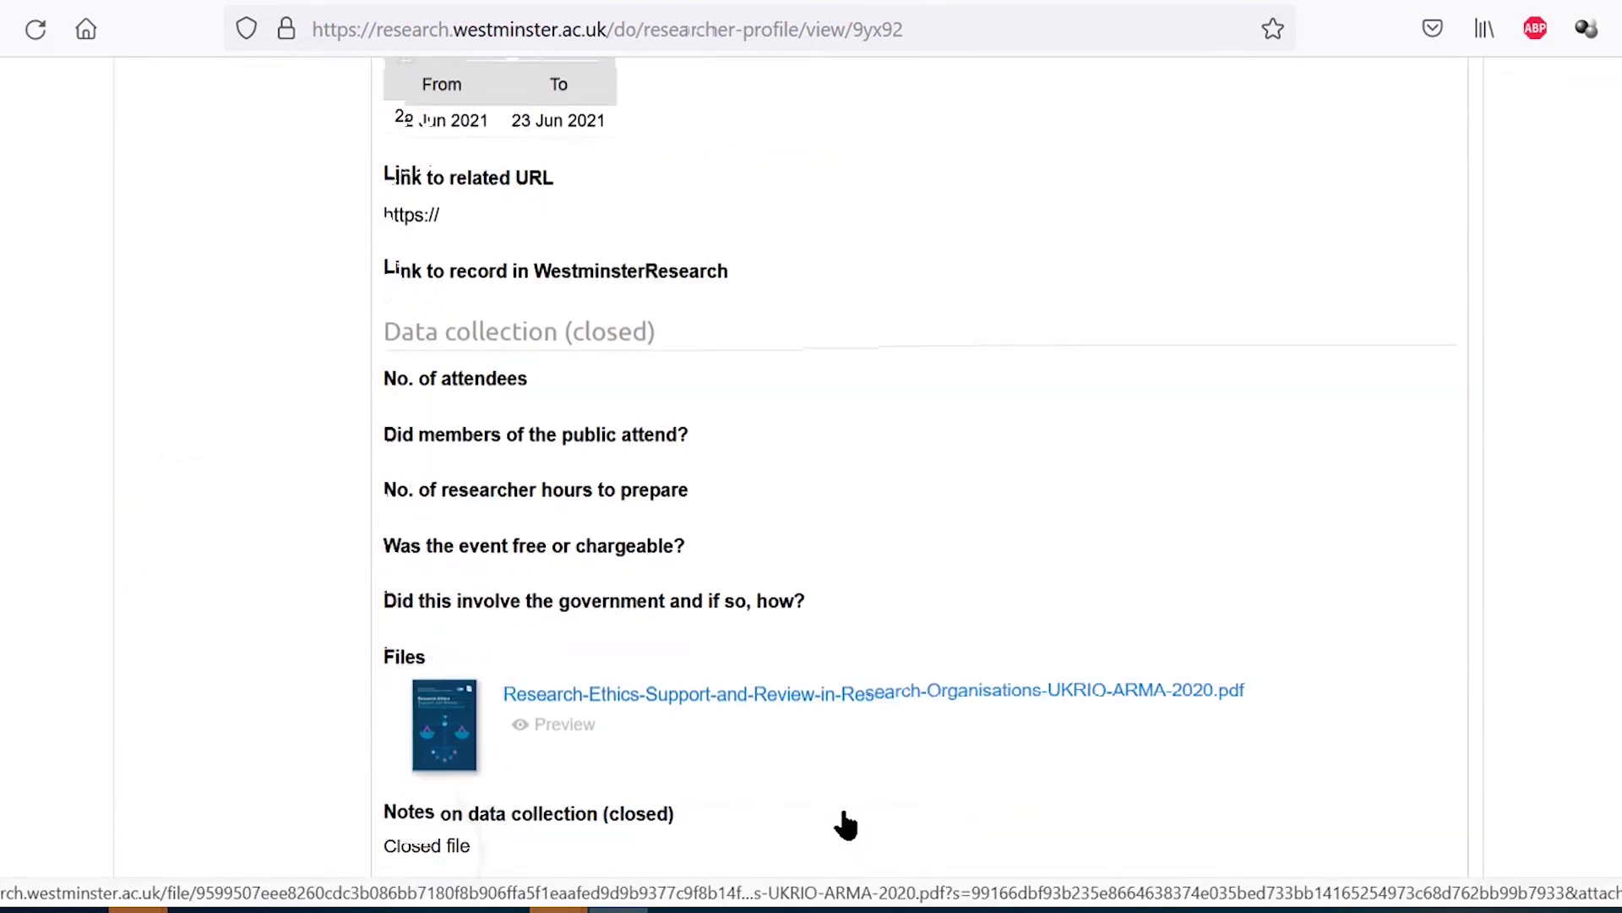
- Open the attached research ethics PDF link, cancel it, and return to the top
{"action": "left_click", "coordinate": [865, 658]}
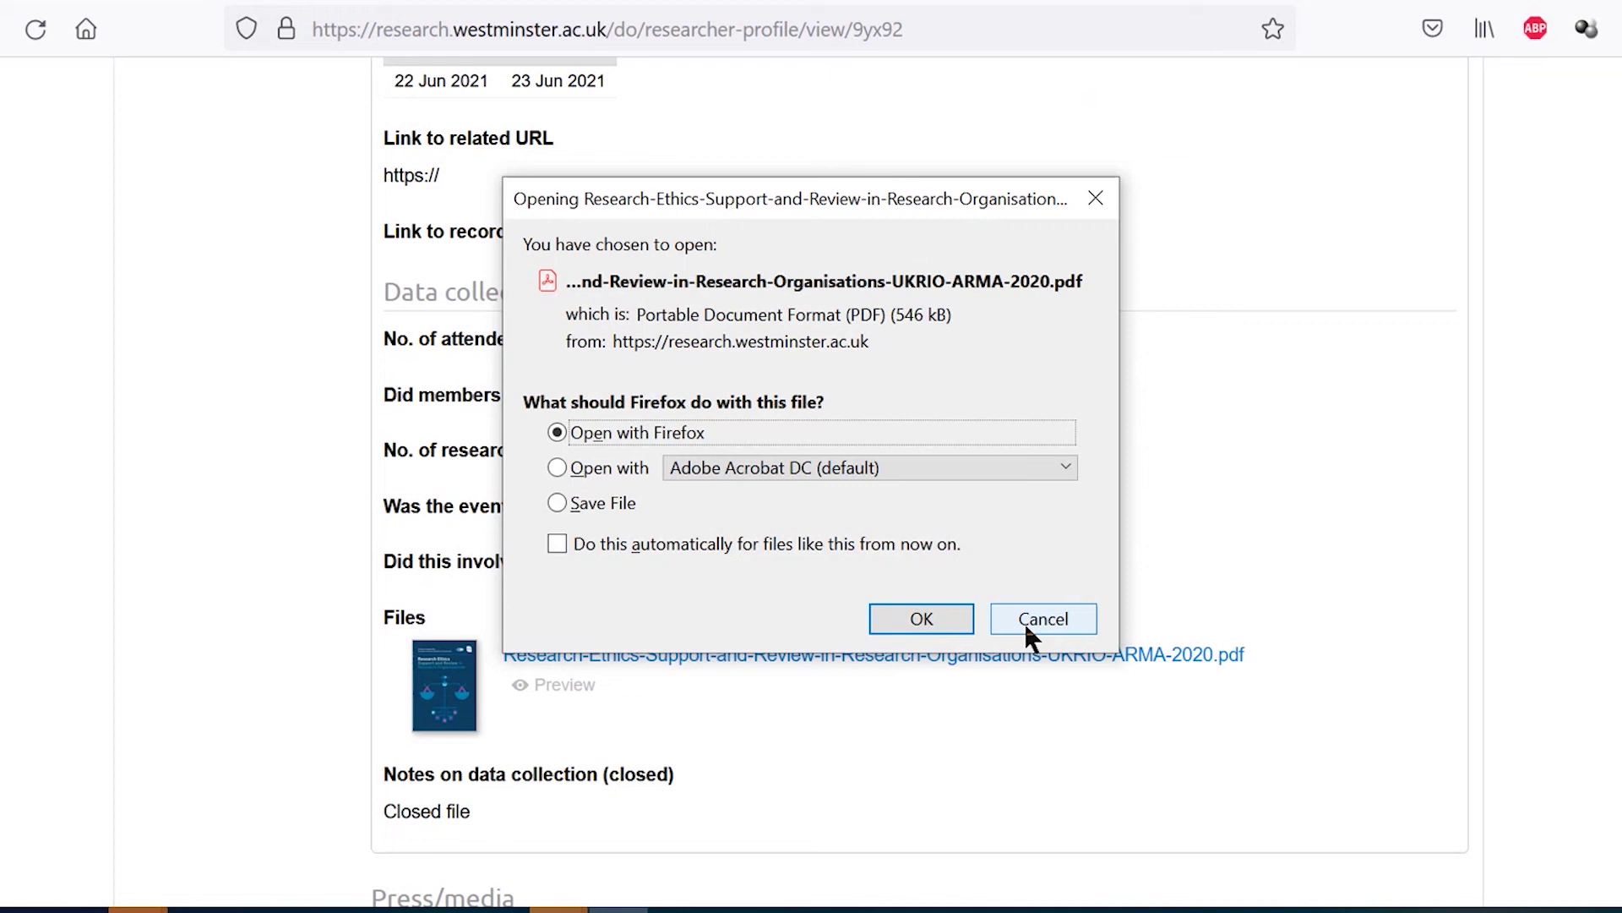
{"action": "left_click", "coordinate": [1024, 622]}
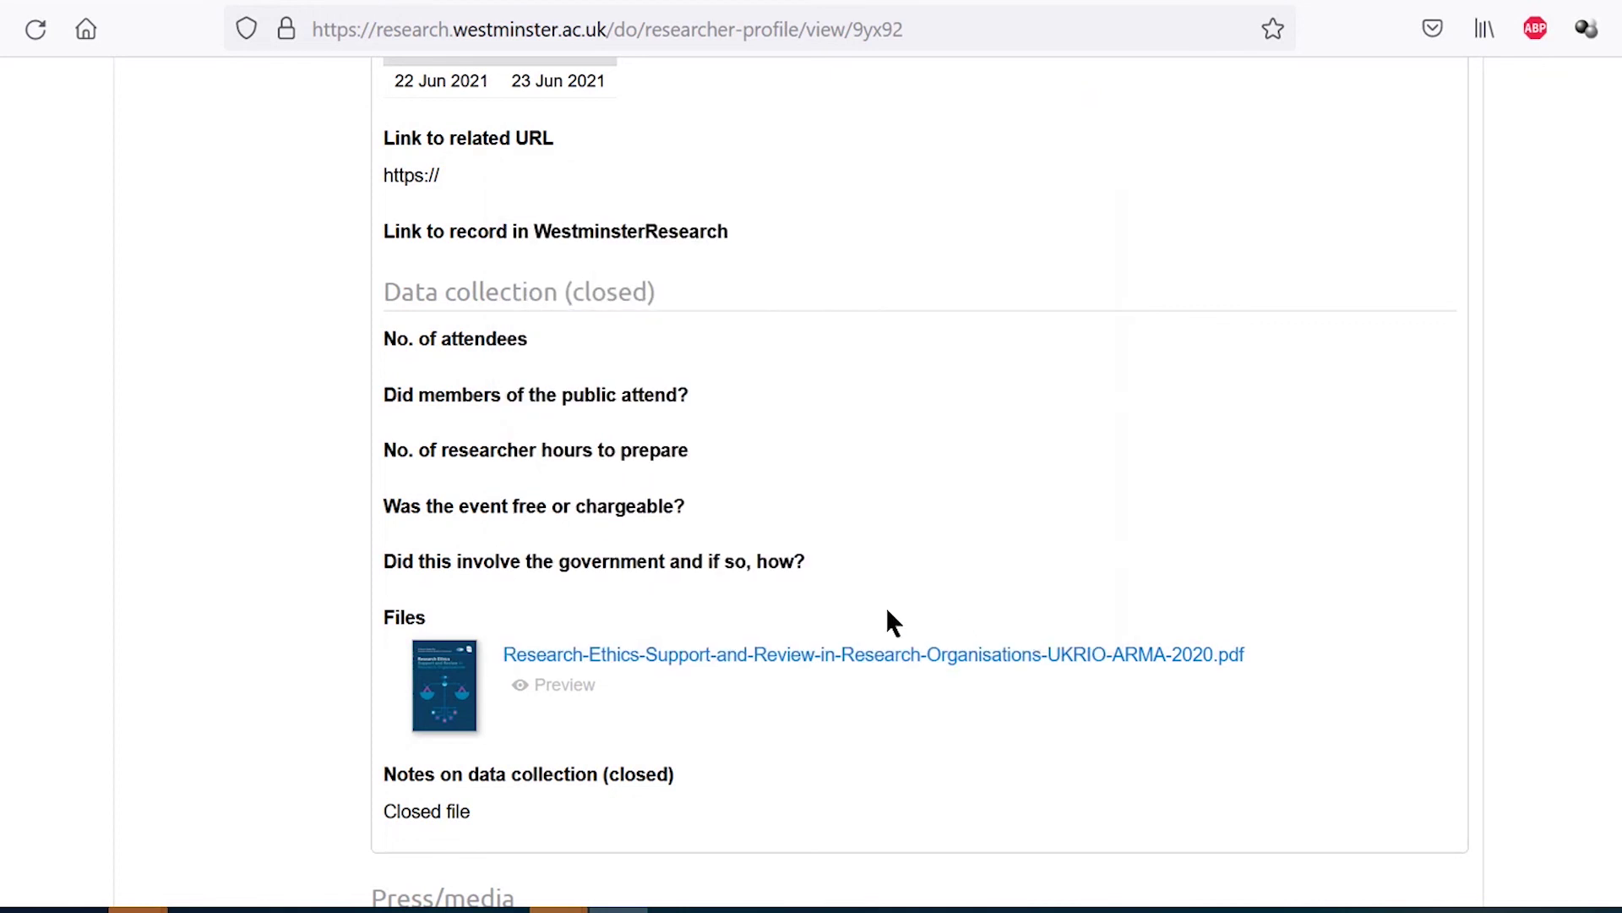
{"action": "scroll", "coordinate": [887, 611], "scroll_direction": "down", "scroll_amount": 2}
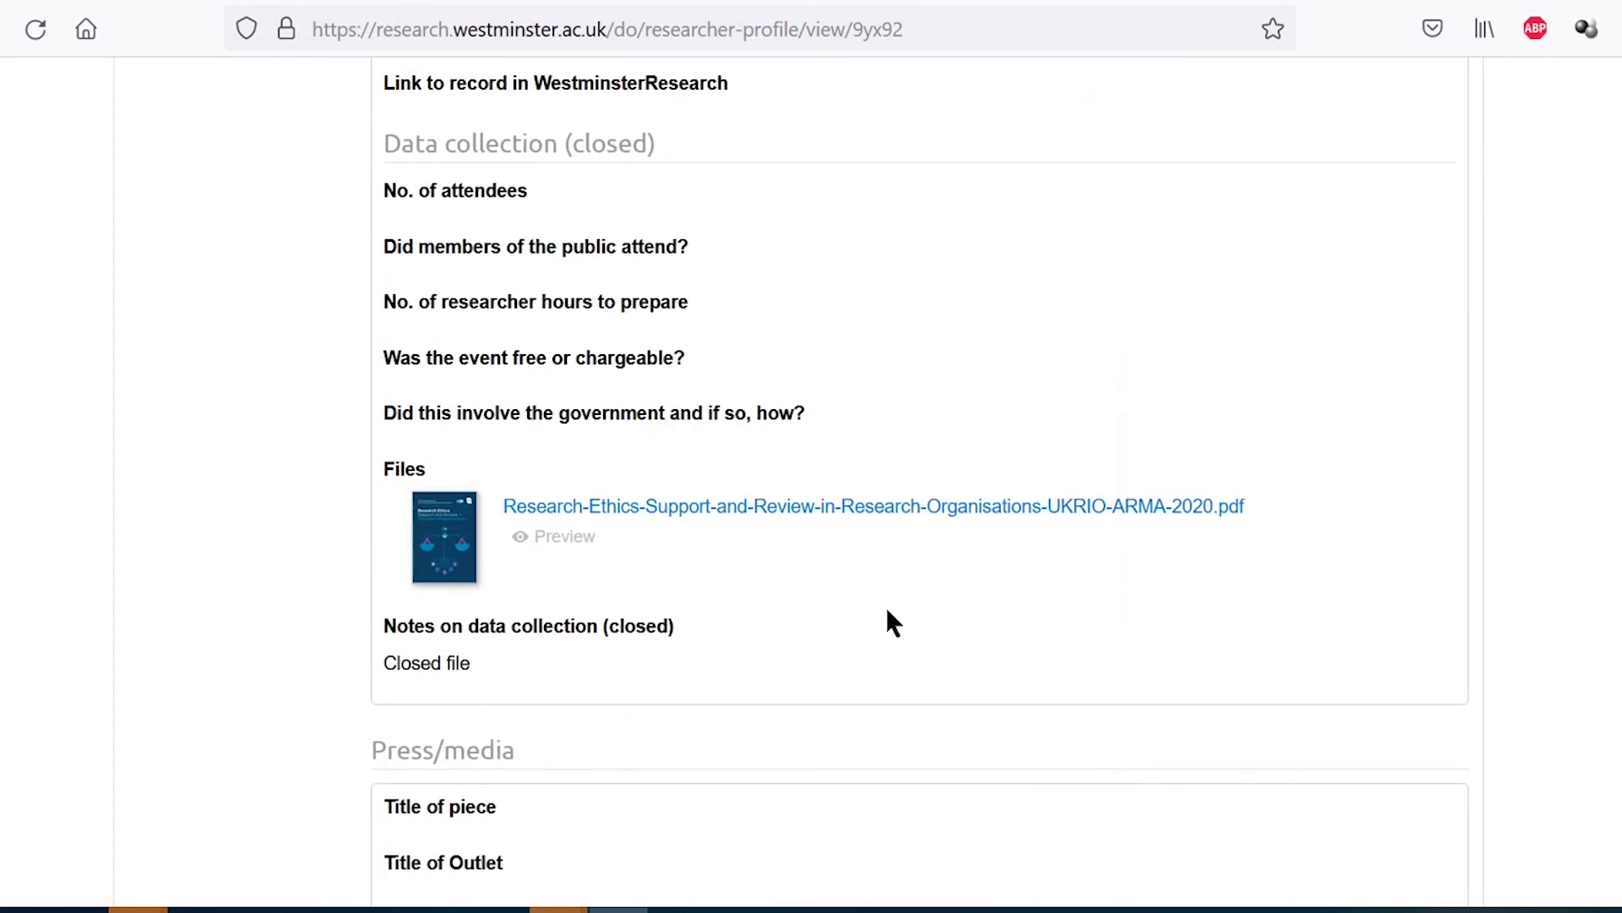
{"action": "scroll", "coordinate": [887, 611], "scroll_direction": "up", "scroll_amount": 6}
{"action": "scroll", "coordinate": [888, 611], "scroll_direction": "up", "scroll_amount": 4}
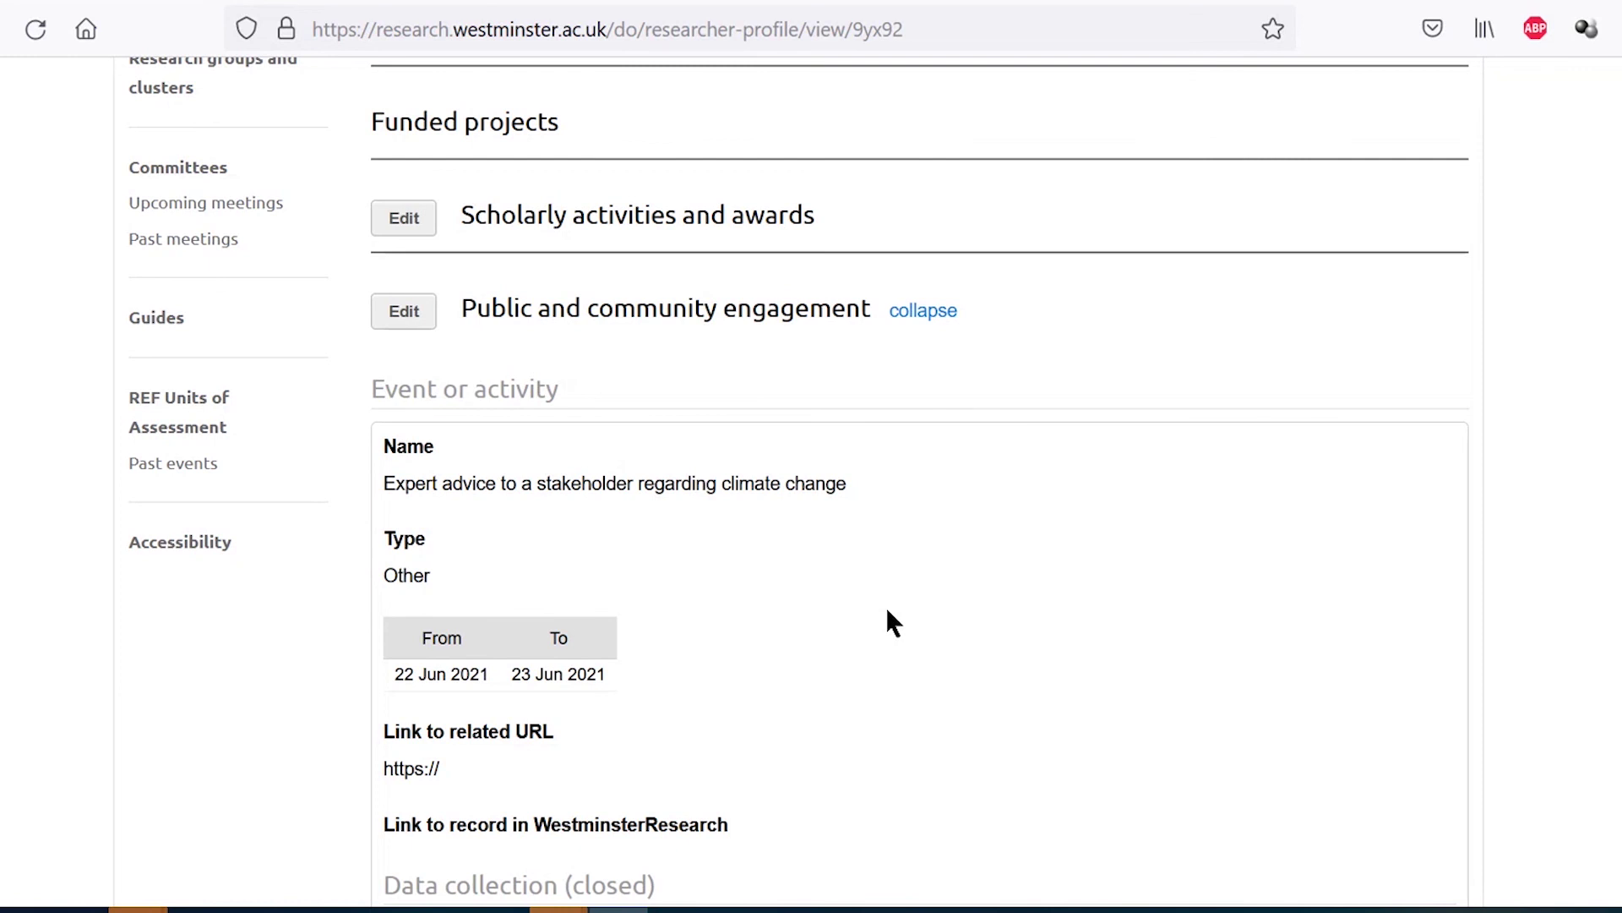
{"action": "scroll", "coordinate": [652, 448], "scroll_direction": "up", "scroll_amount": 3}
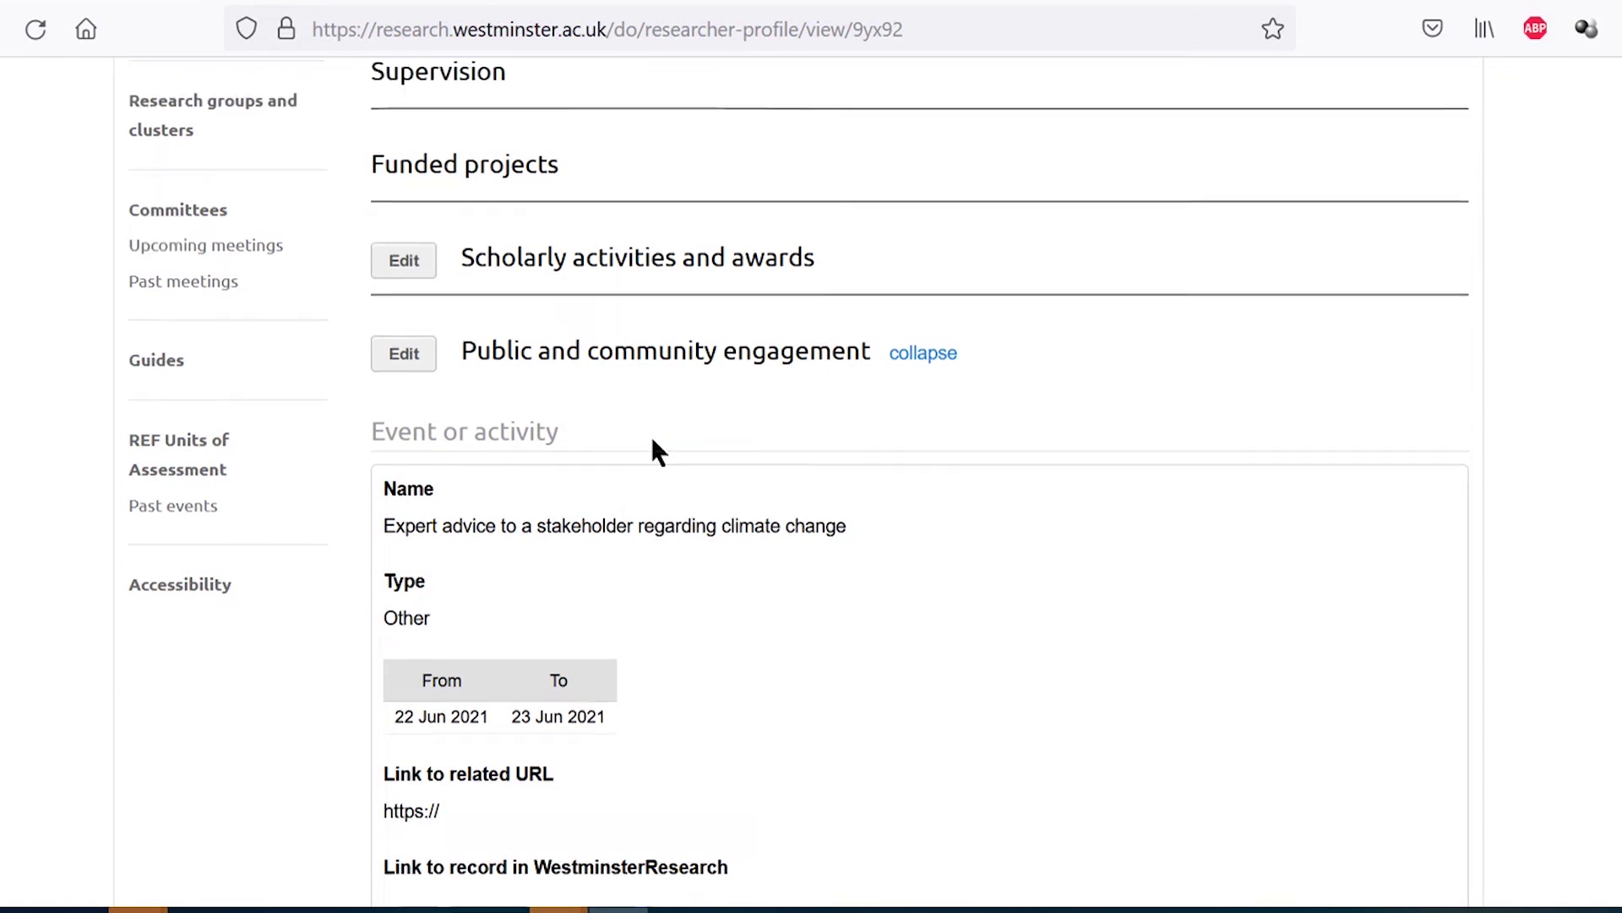
{"action": "scroll", "coordinate": [653, 441], "scroll_direction": "up", "scroll_amount": 6}
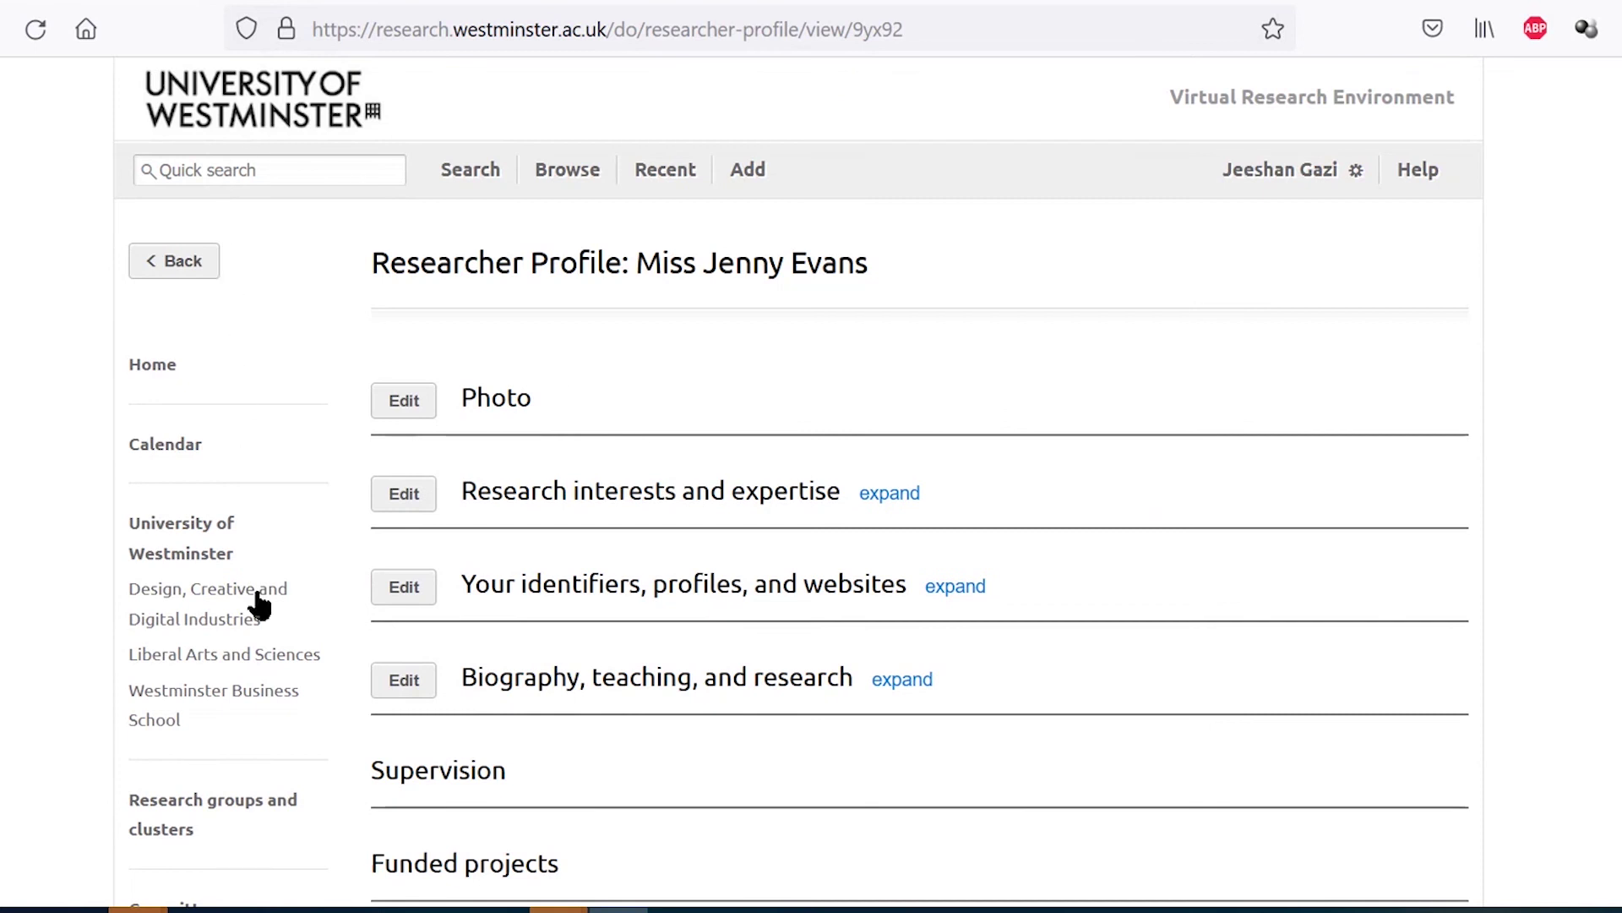
{"action": "scroll", "coordinate": [258, 718], "scroll_direction": "down", "scroll_amount": 5}
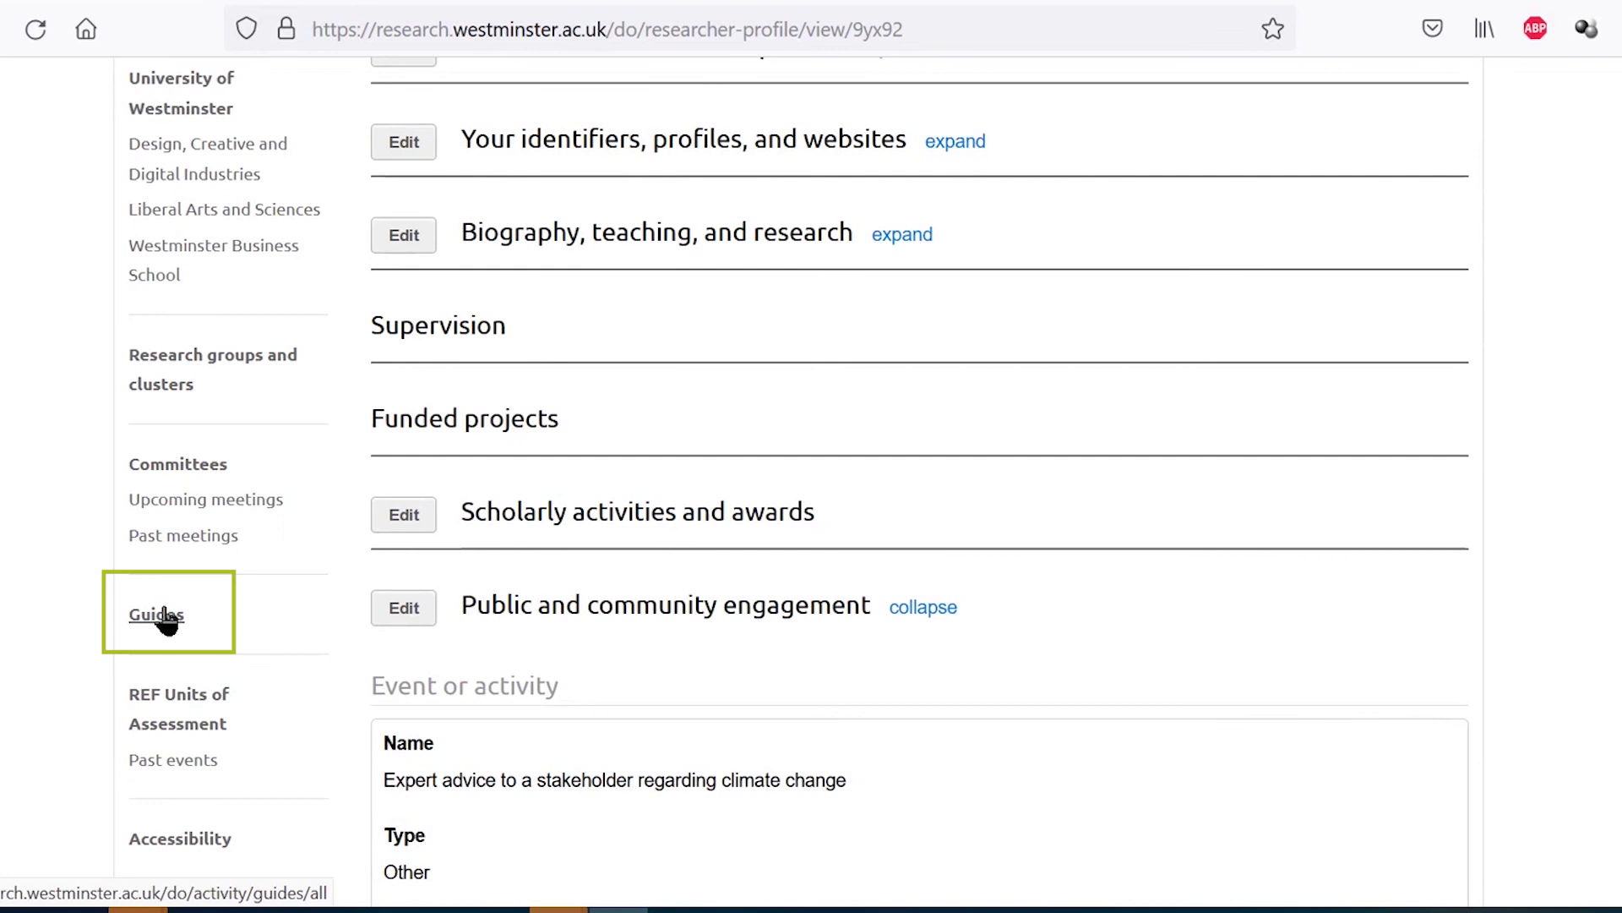
- Go to Guides and scroll to the Researcher Profiles Guidance (June 2021) under Web profiles
{"action": "left_click", "coordinate": [160, 615]}
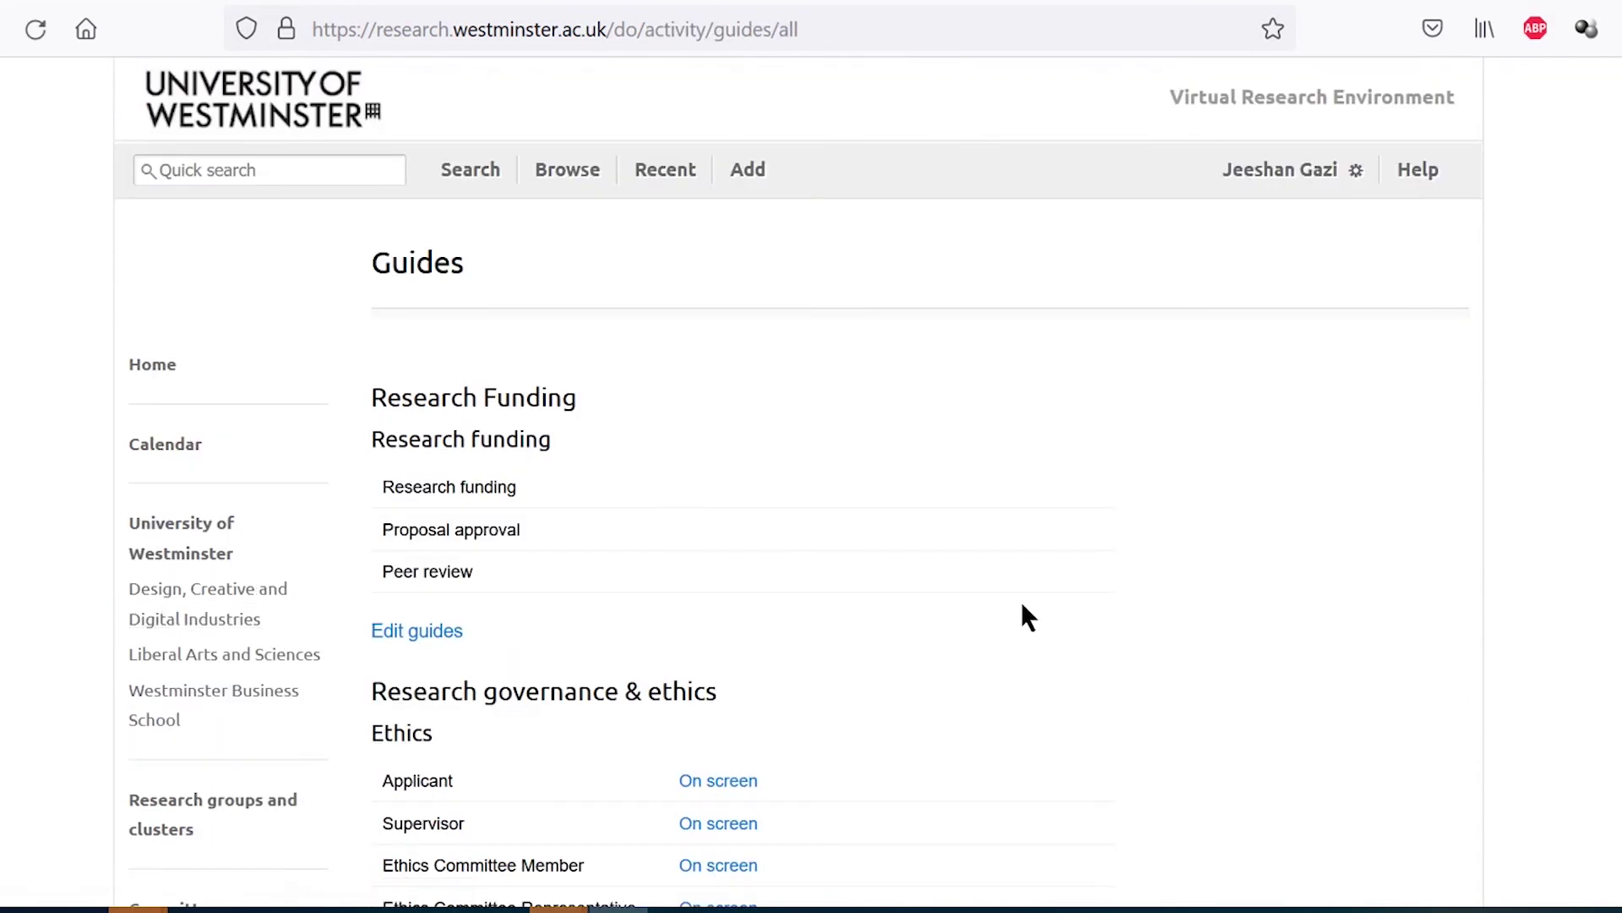
{"action": "scroll", "coordinate": [1023, 606], "scroll_direction": "down", "scroll_amount": 14}
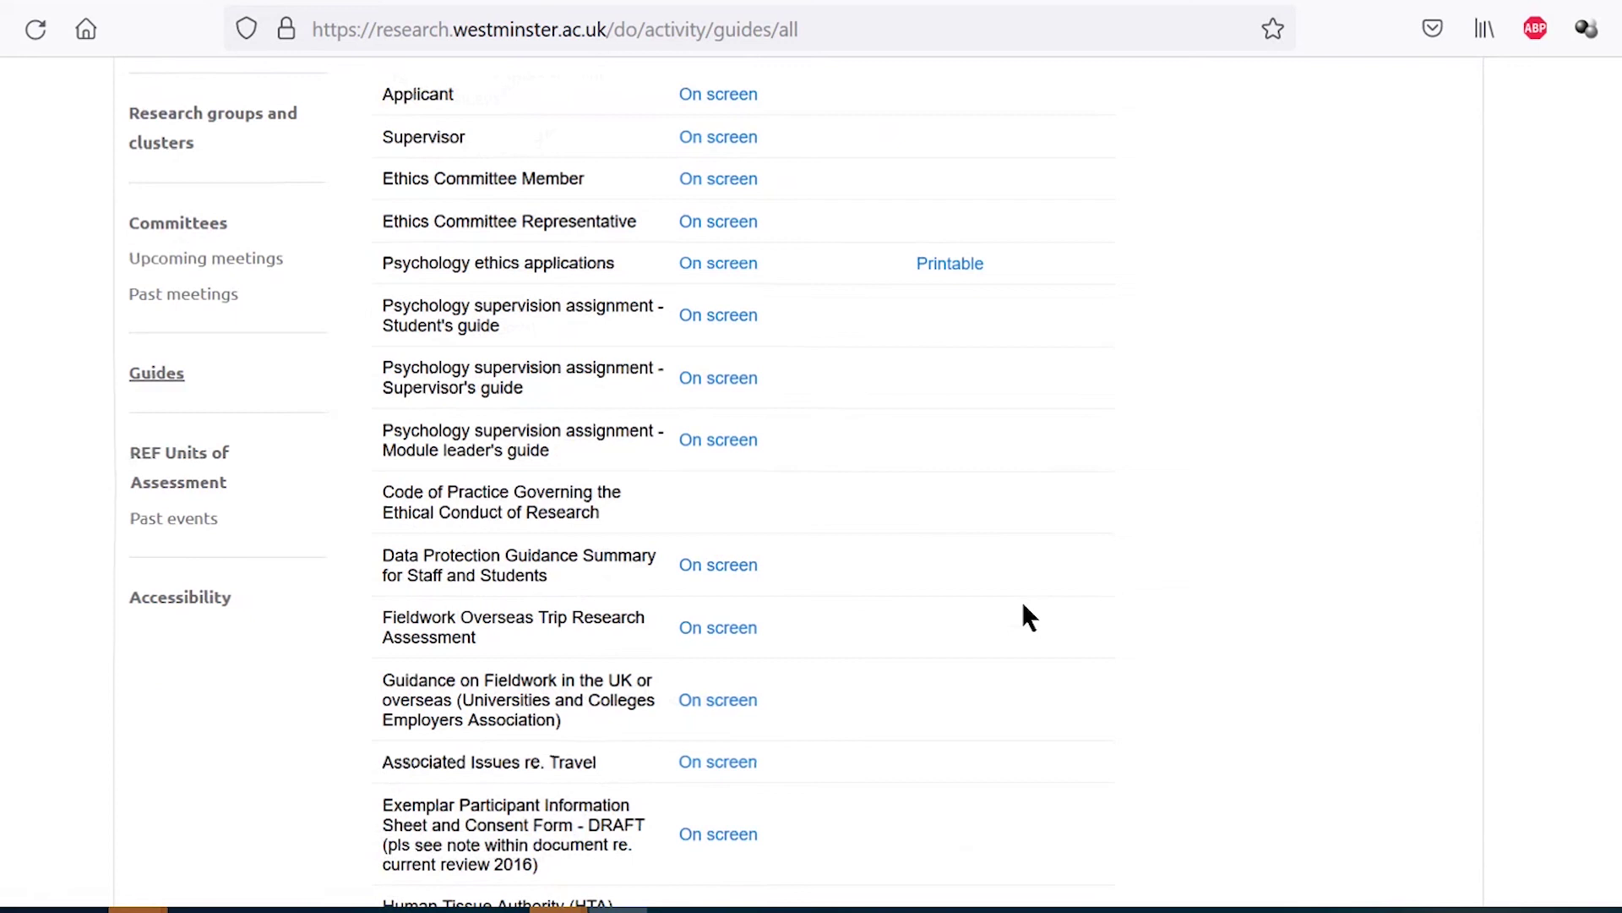
{"action": "scroll", "coordinate": [1022, 601], "scroll_direction": "down", "scroll_amount": 18}
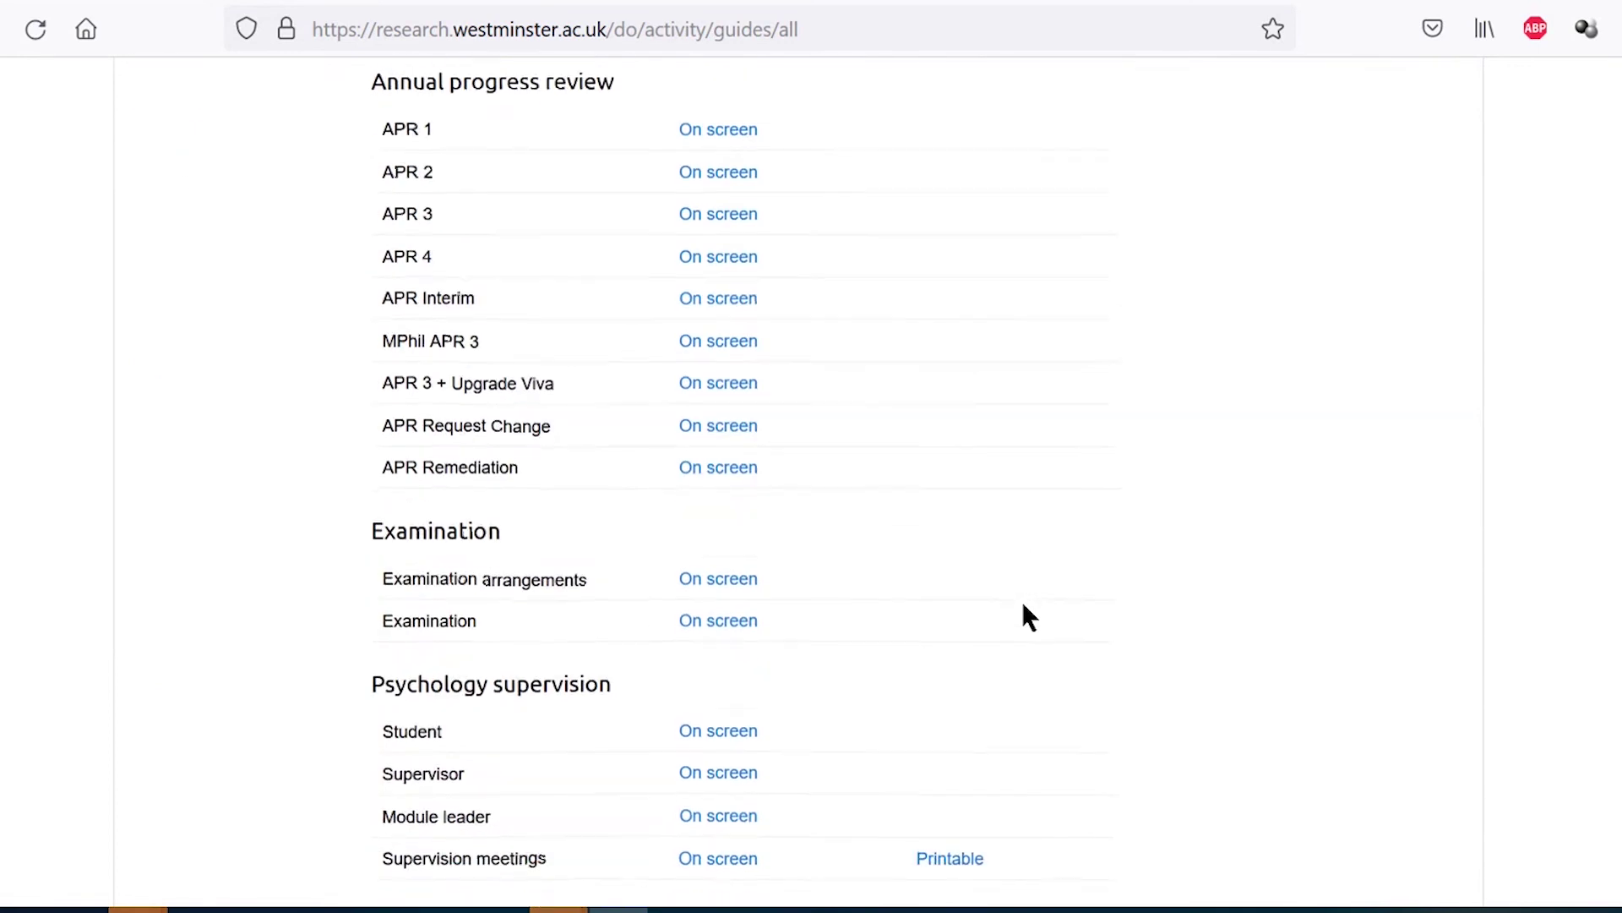
{"action": "scroll", "coordinate": [1022, 600], "scroll_direction": "down", "scroll_amount": 6}
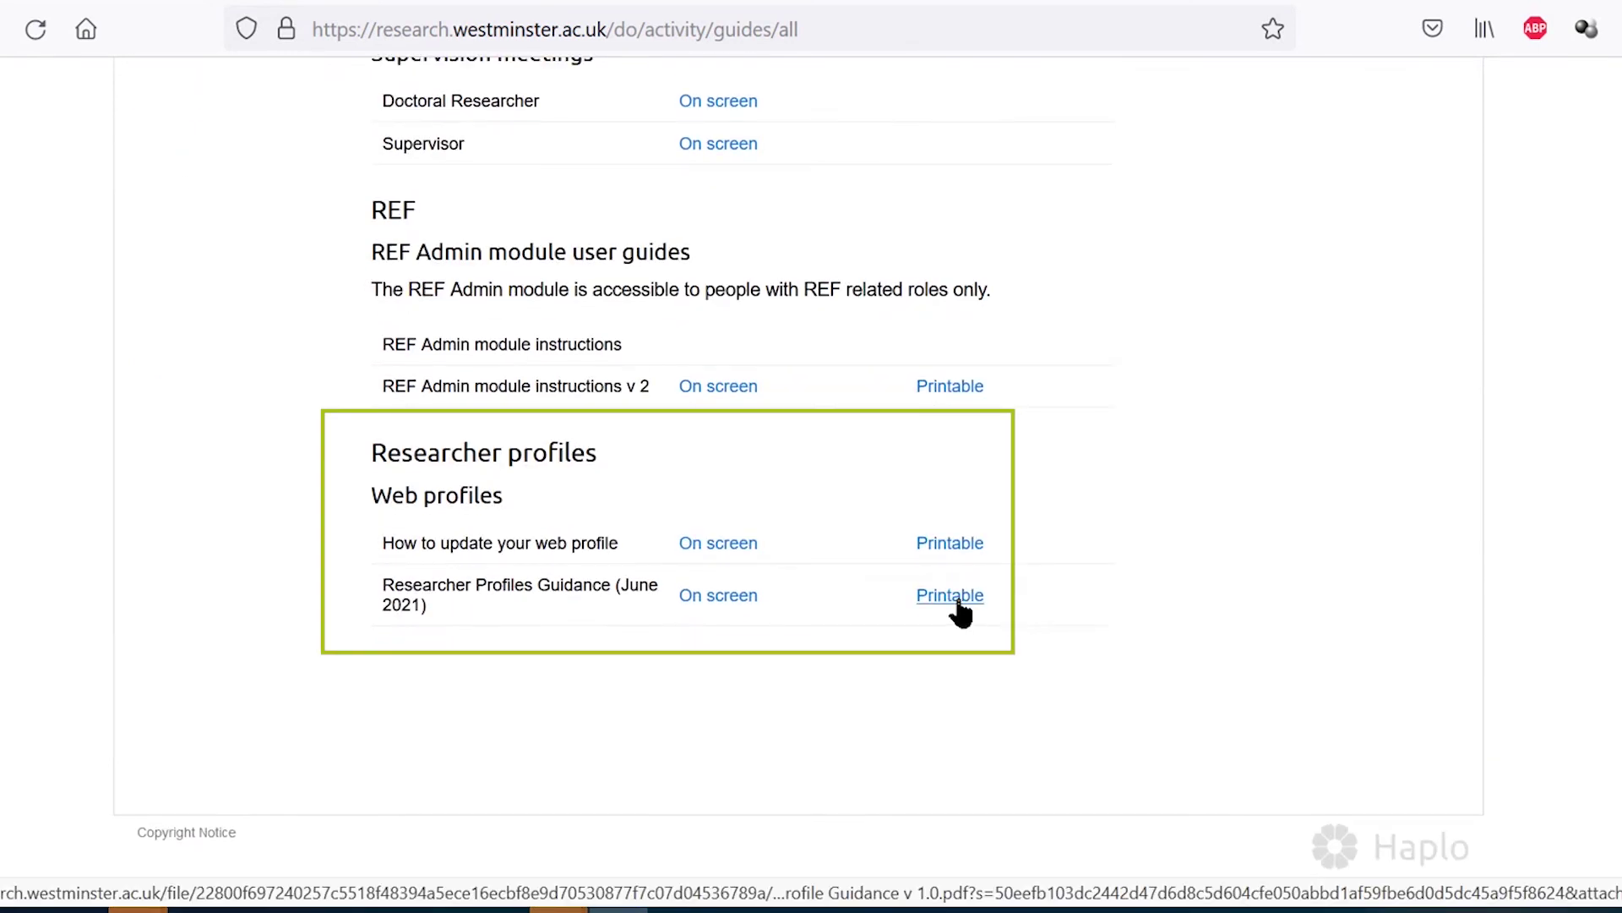